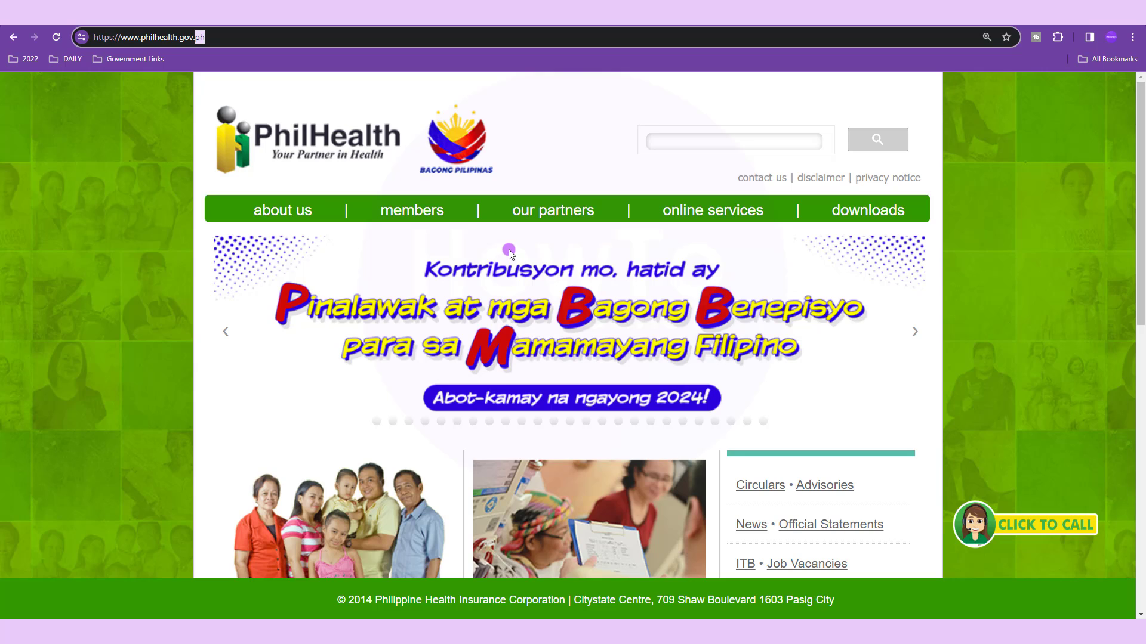
Log in to the PhilHealth Member Portal via Online Services using ID, password and CAPTCHA.
{"action": "key", "text": "ctrl+shift+Left"}
{"action": "key", "text": "ctrl+shift+Left"}
{"action": "key", "text": "ctrl+shift+Left"}
{"action": "key", "text": "ctrl+shift+Left"}
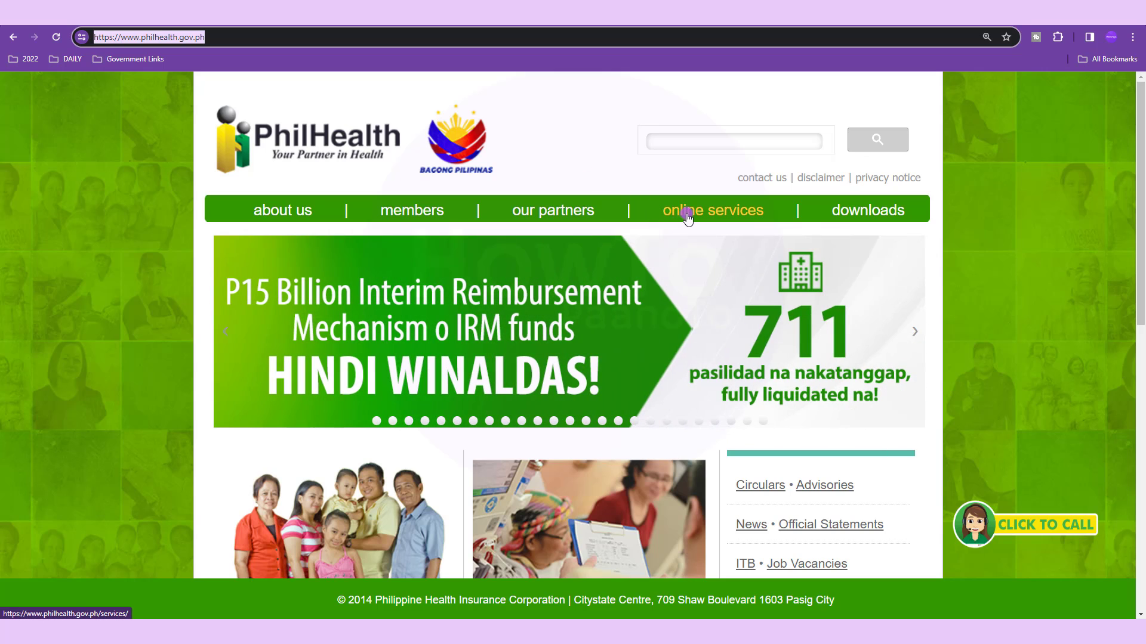
{"action": "left_click", "coordinate": [686, 214]}
{"action": "scroll", "coordinate": [505, 337], "scroll_direction": "down", "scroll_amount": 4}
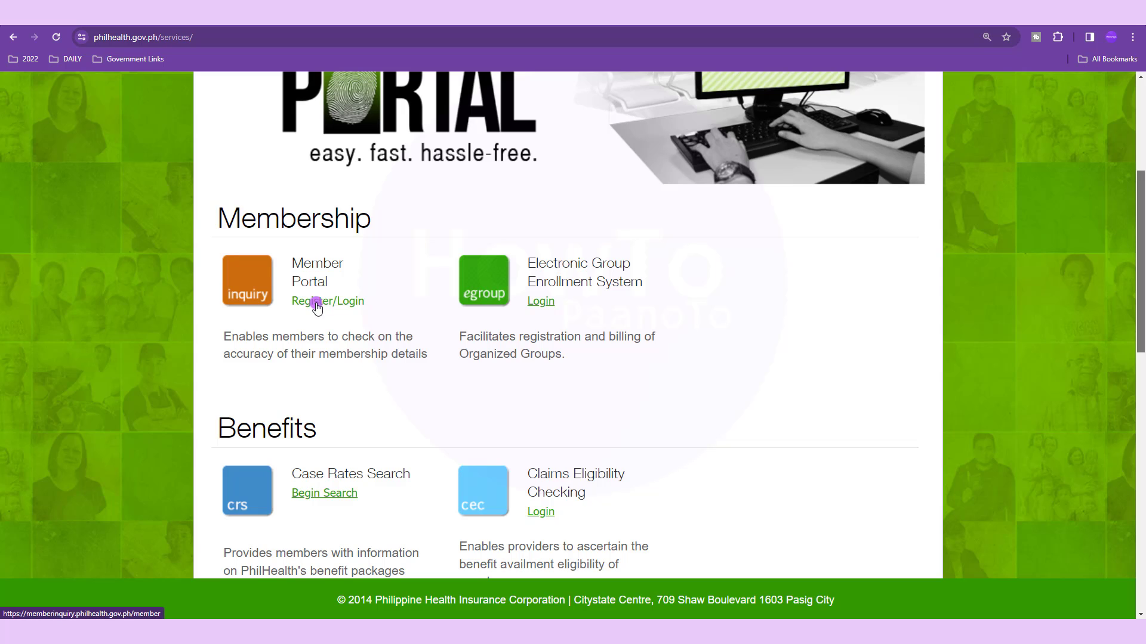
{"action": "left_click", "coordinate": [316, 302]}
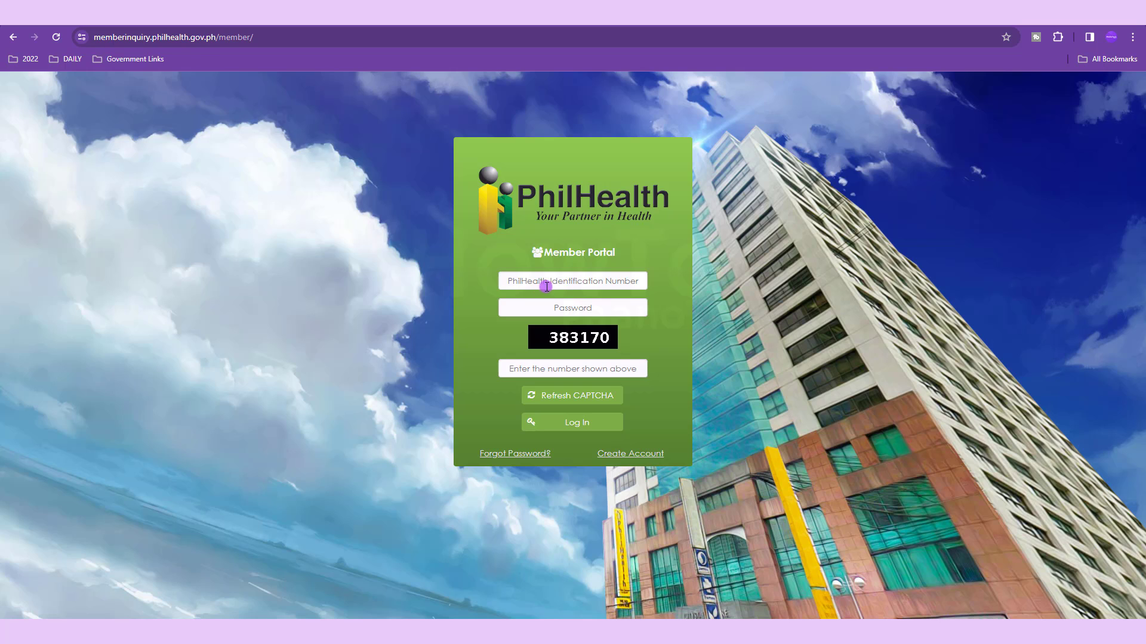
{"action": "left_click", "coordinate": [565, 371]}
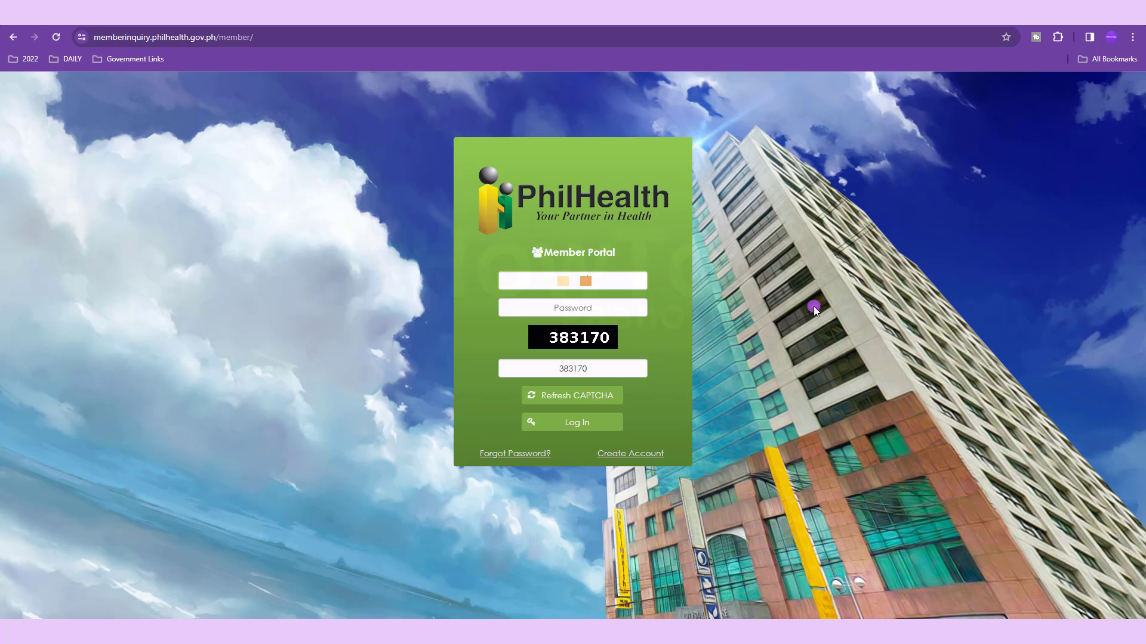
{"action": "key", "text": "Return"}
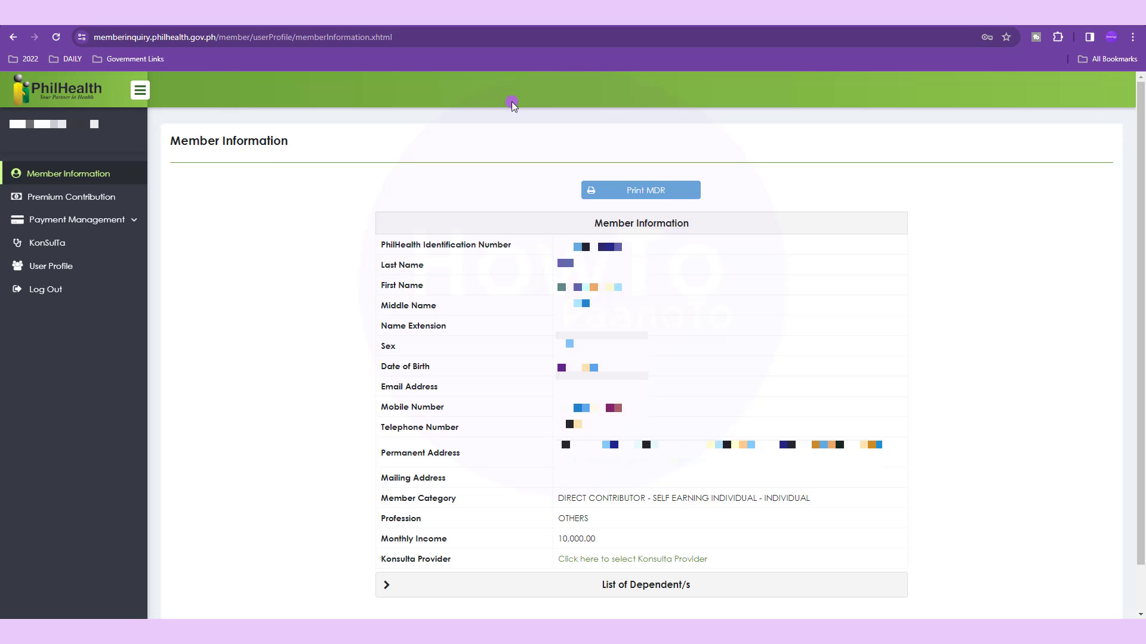
Browse the Payment Management pages for Generate SPA and View SPA History.
{"action": "left_click", "coordinate": [86, 222]}
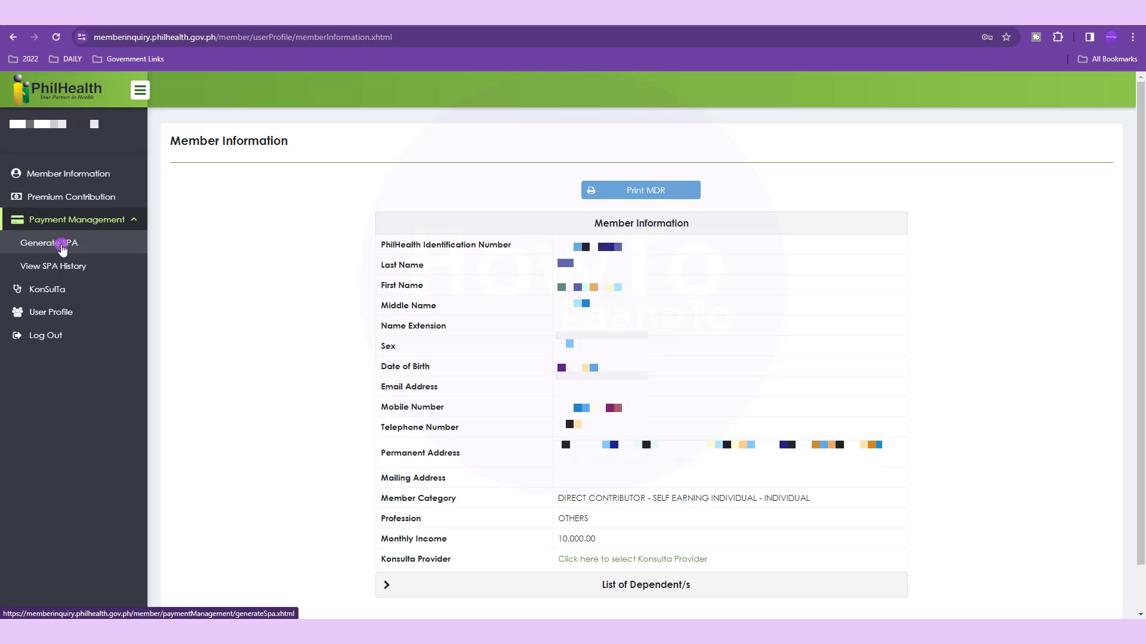
{"action": "left_click", "coordinate": [139, 92]}
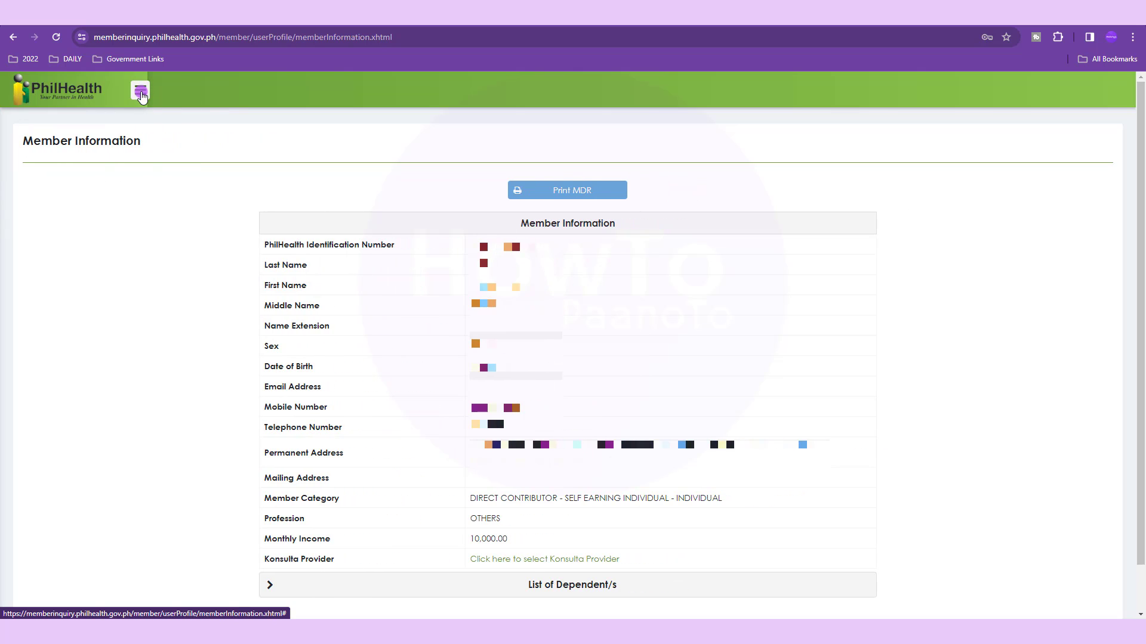
{"action": "left_click", "coordinate": [140, 91]}
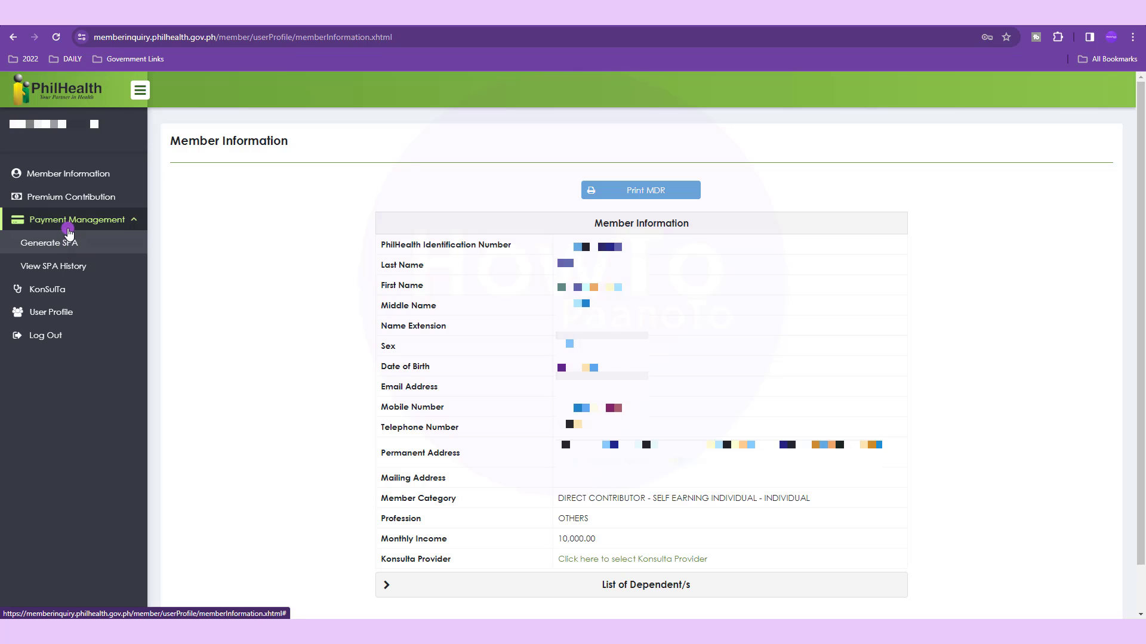
{"action": "left_click", "coordinate": [62, 247]}
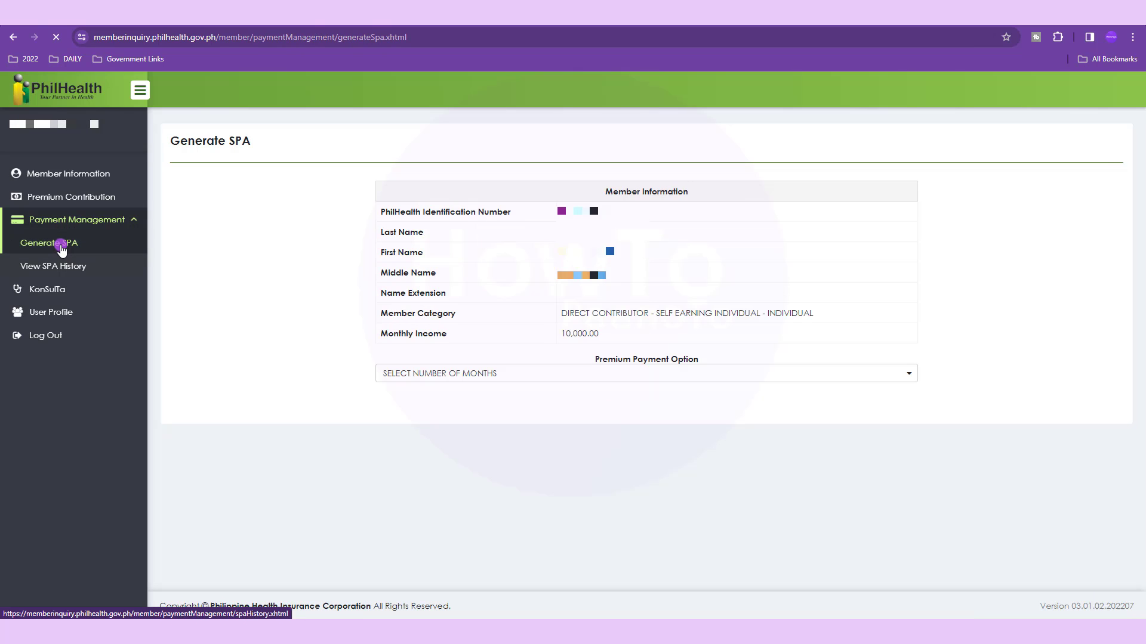
{"action": "left_click", "coordinate": [65, 268]}
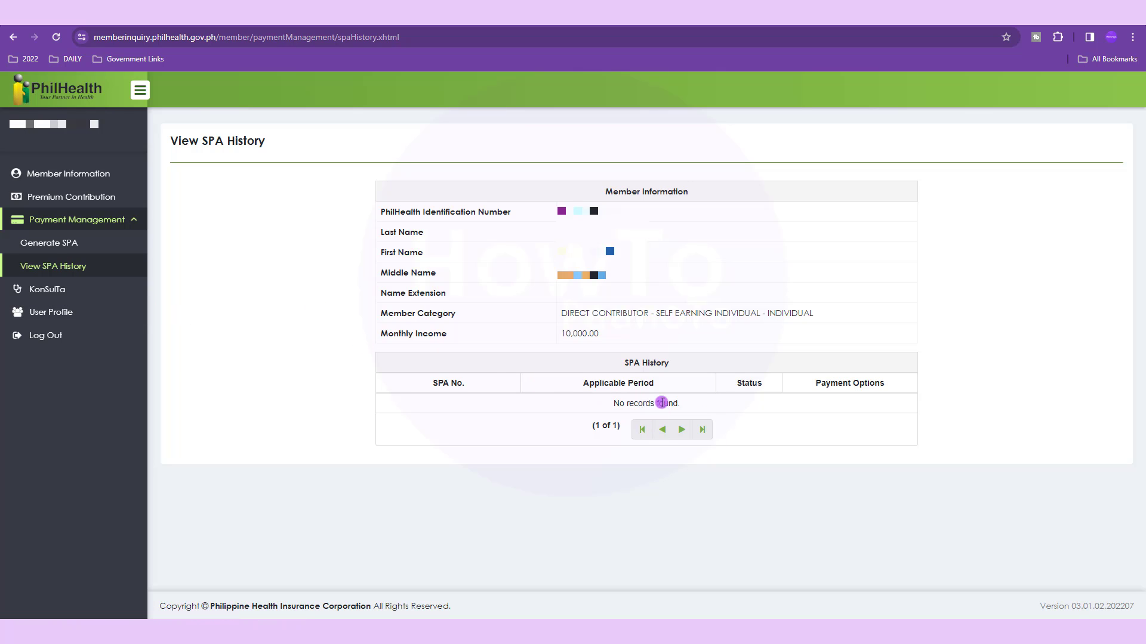
{"action": "left_click", "coordinate": [53, 242]}
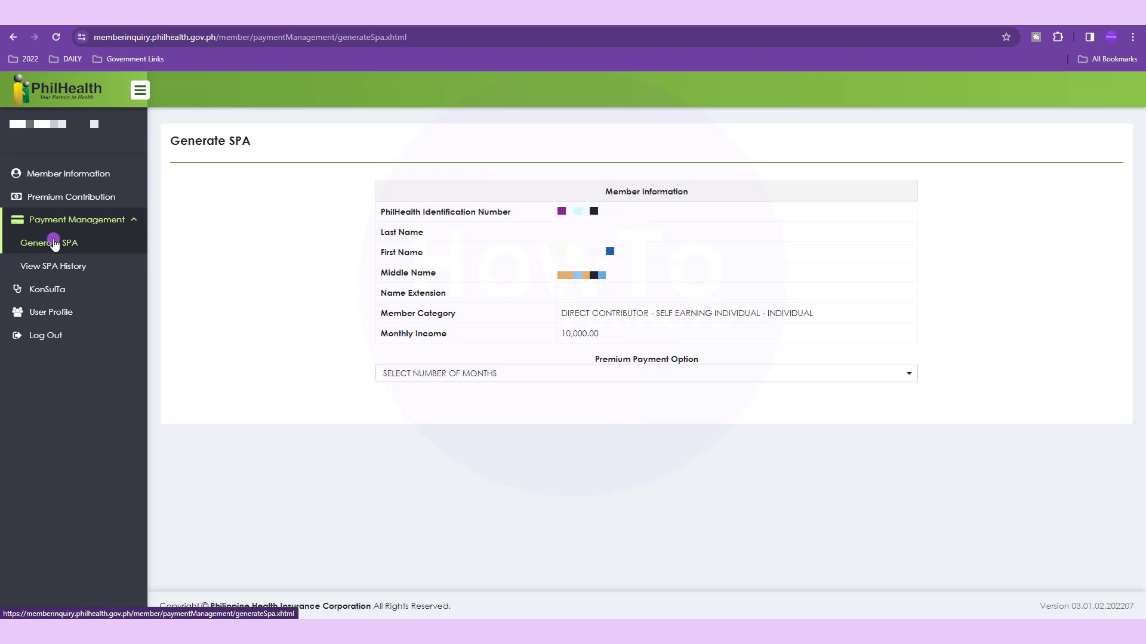
Preview a 1 Month payment period, then view the Premium Contribution history.
{"action": "left_click", "coordinate": [526, 376]}
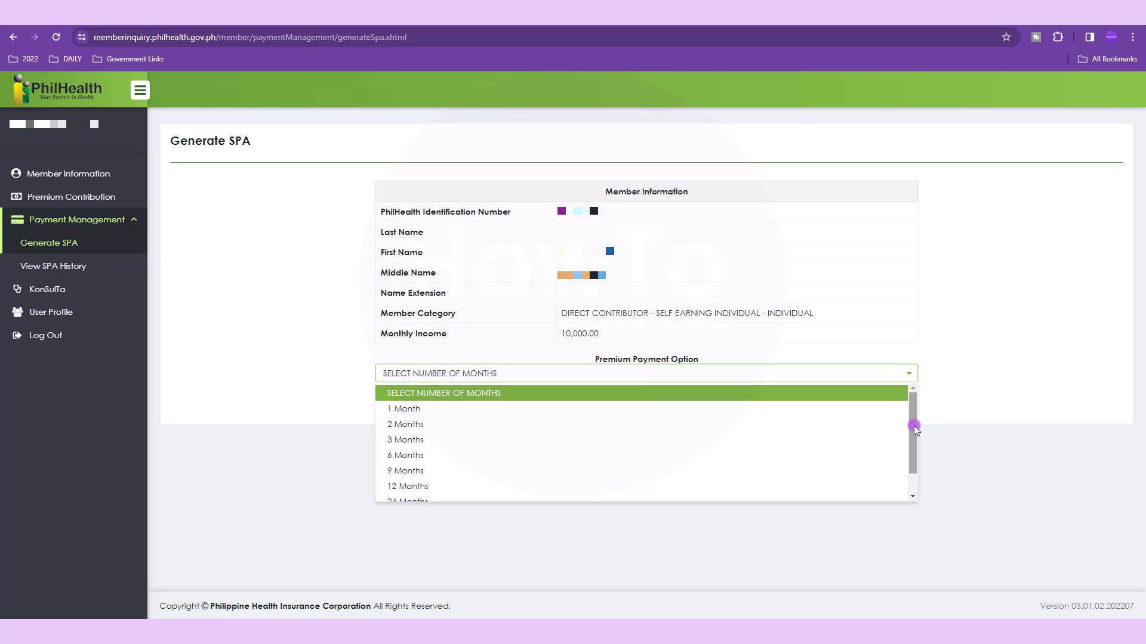
{"action": "mouse_move", "coordinate": [914, 427]}
{"action": "left_mouse_down"}
{"action": "mouse_move", "coordinate": [916, 448]}
{"action": "mouse_move", "coordinate": [918, 432]}
{"action": "left_mouse_up"}
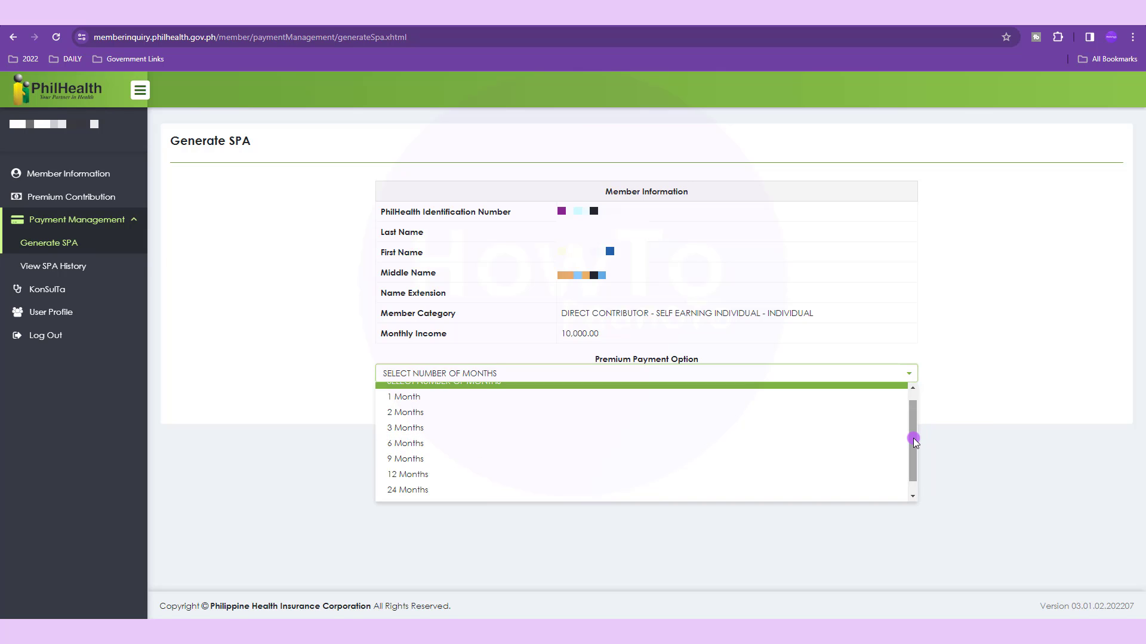
{"action": "scroll", "coordinate": [910, 438], "scroll_direction": "up", "scroll_amount": 1}
{"action": "left_click", "coordinate": [467, 409]}
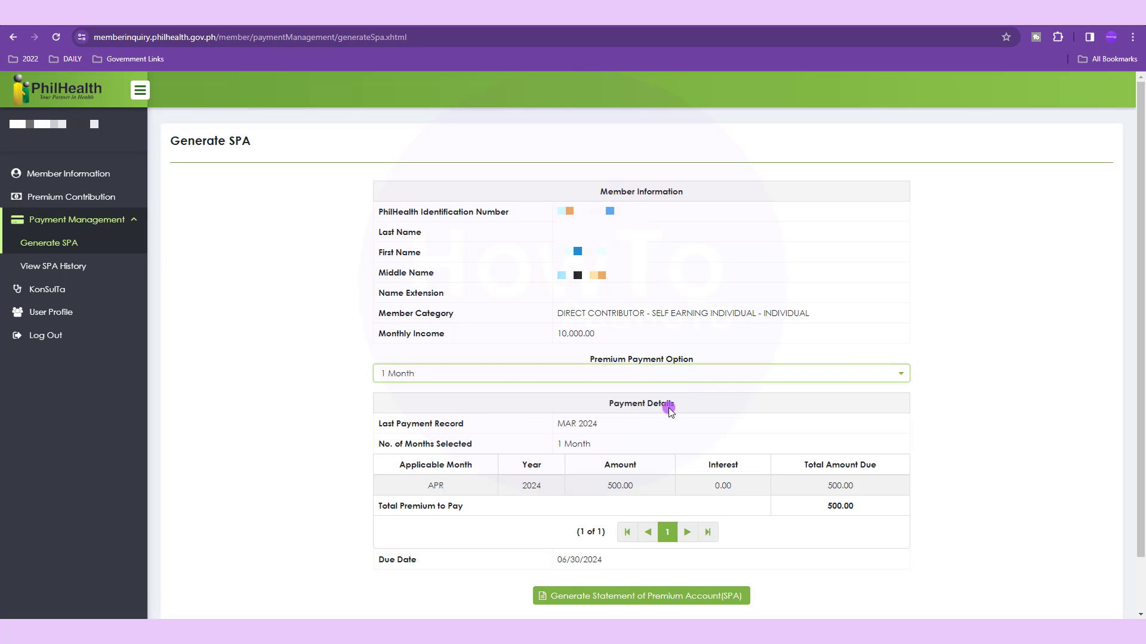
{"action": "left_click", "coordinate": [56, 202]}
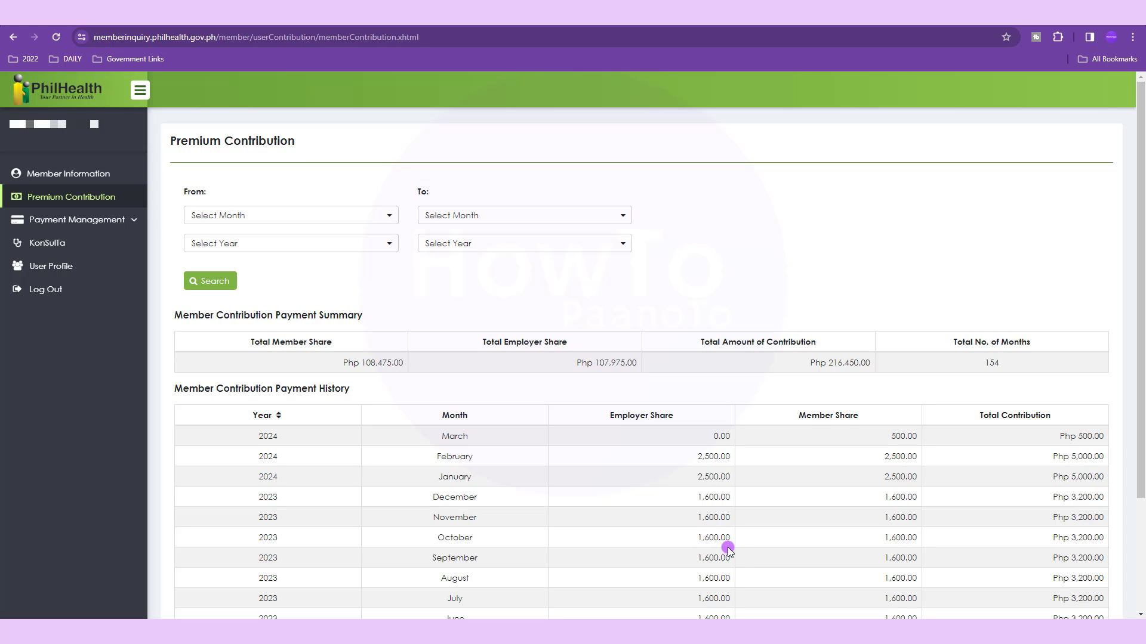
Select a 1 Month payment period on the Generate SPA page.
{"action": "left_click", "coordinate": [54, 221]}
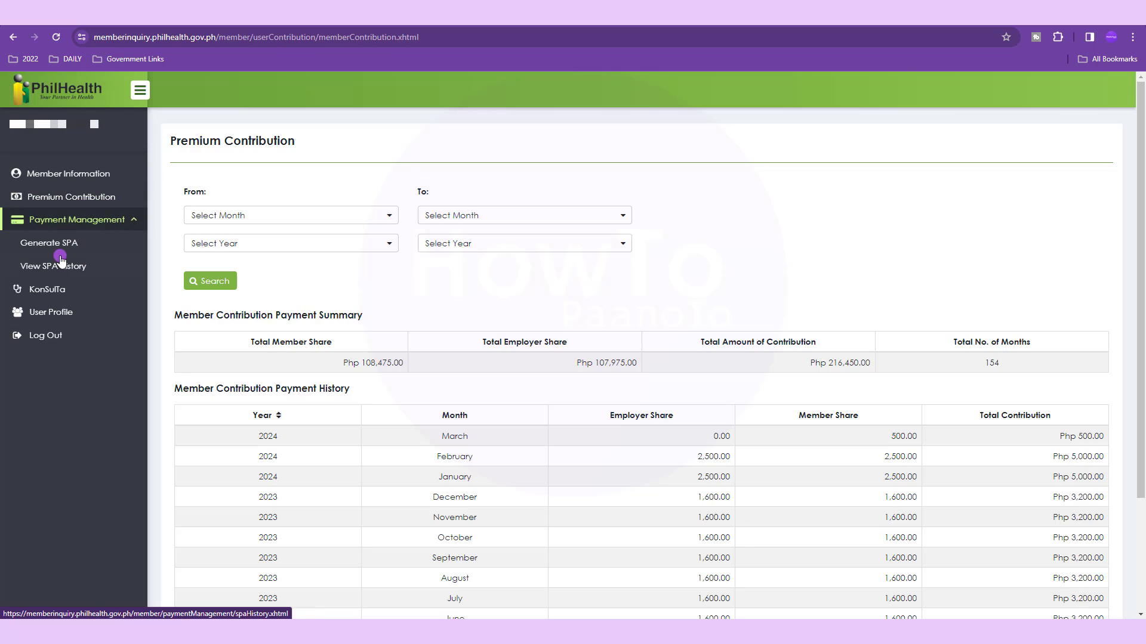
{"action": "left_click", "coordinate": [62, 245]}
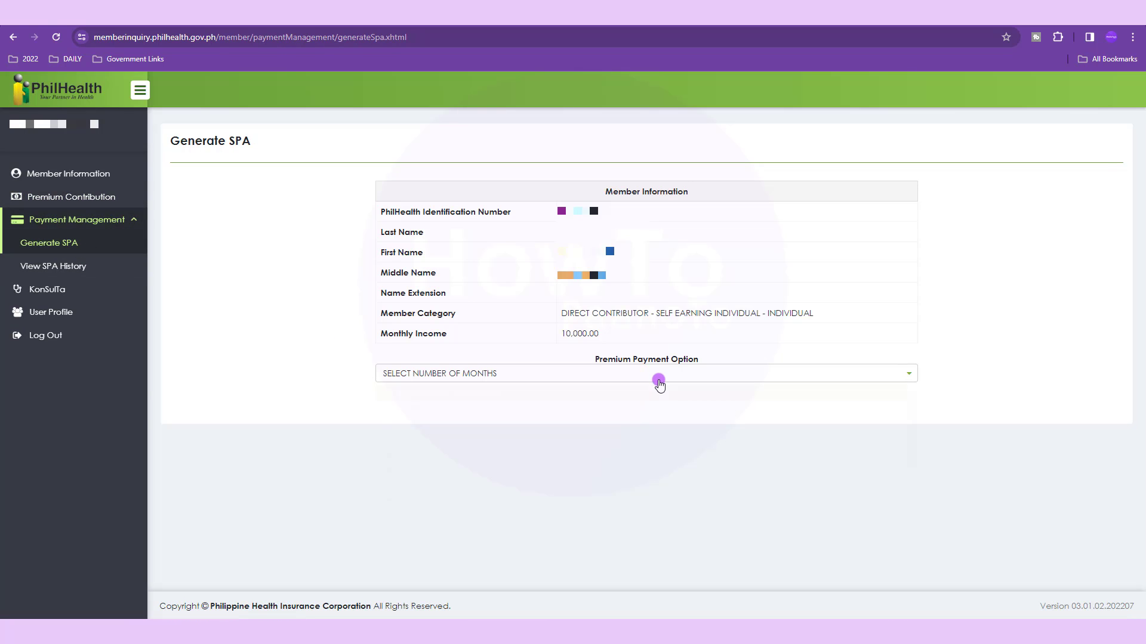
{"action": "left_click", "coordinate": [659, 376]}
{"action": "left_click", "coordinate": [440, 405]}
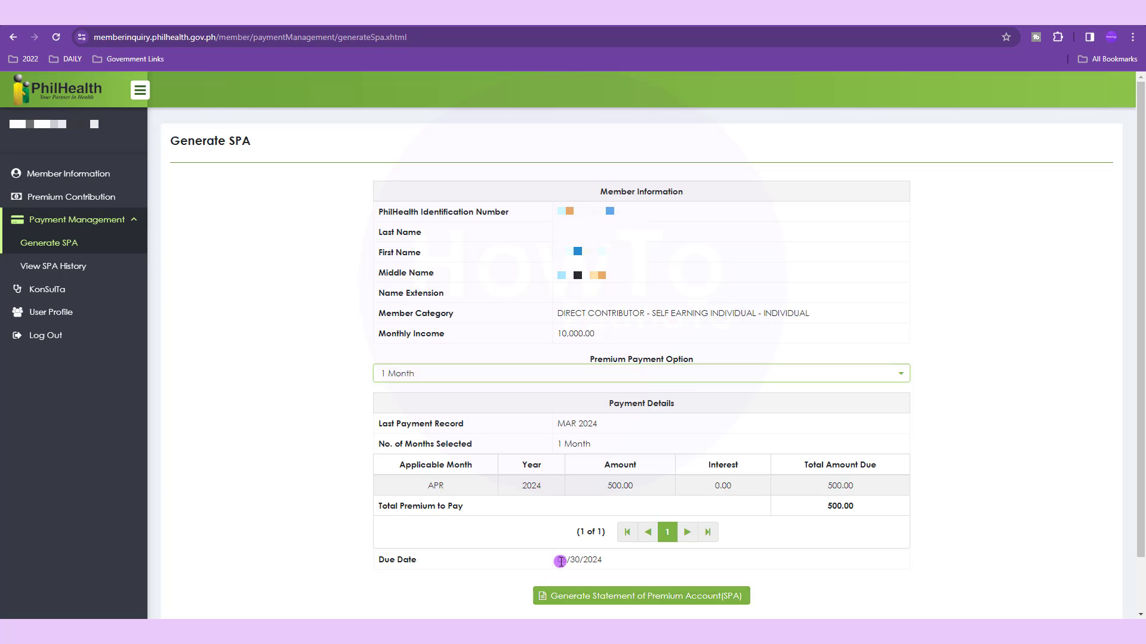
Generate and confirm the Php 500.00 April 2024 SPA, then proceed to Pay.
{"action": "left_click", "coordinate": [605, 596]}
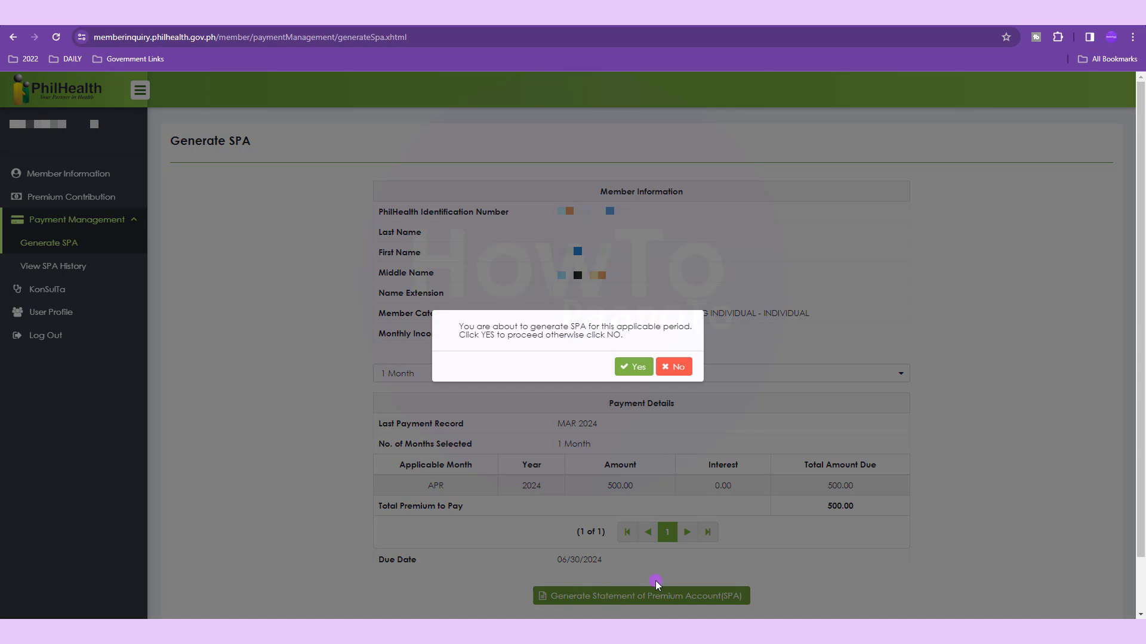
{"action": "left_click", "coordinate": [631, 367]}
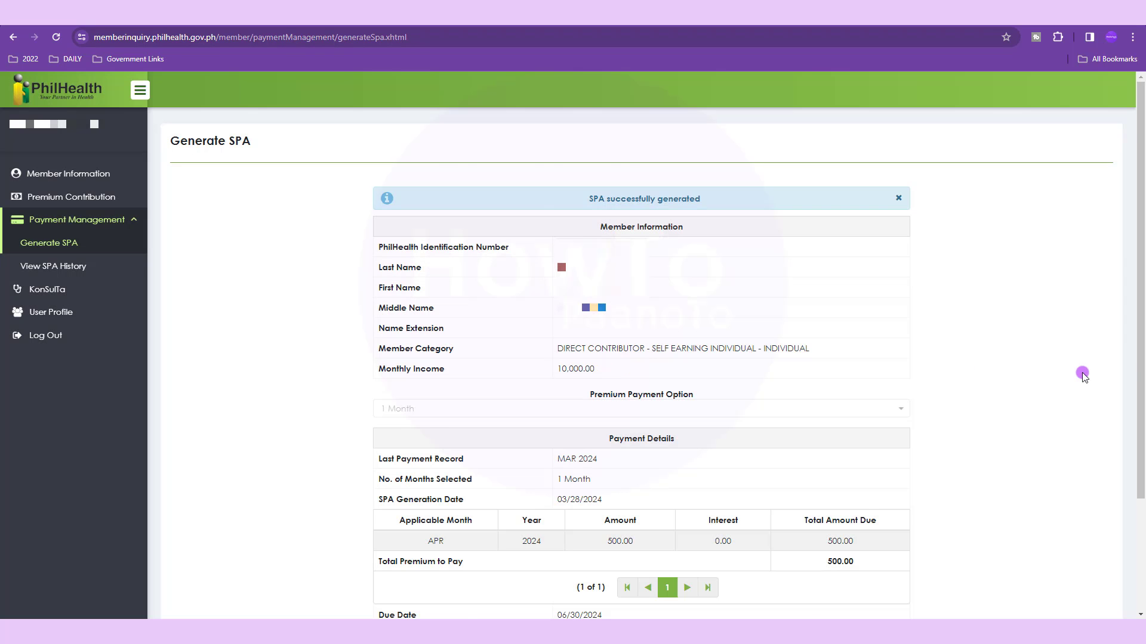
{"action": "scroll", "coordinate": [1080, 370], "scroll_direction": "down", "scroll_amount": 1}
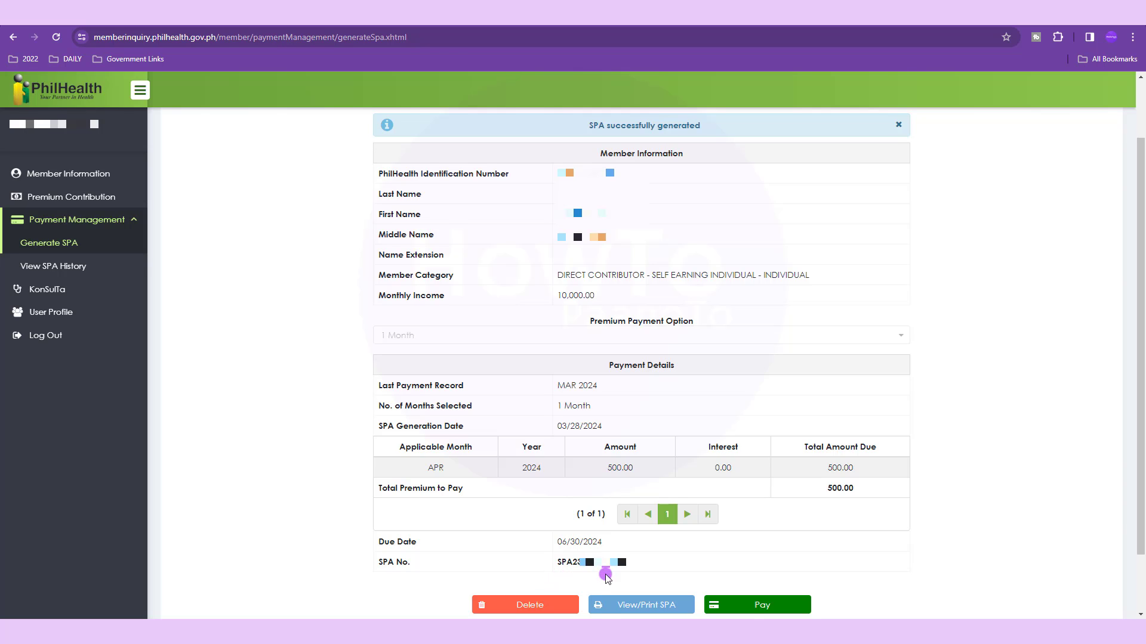
{"action": "left_click", "coordinate": [753, 606]}
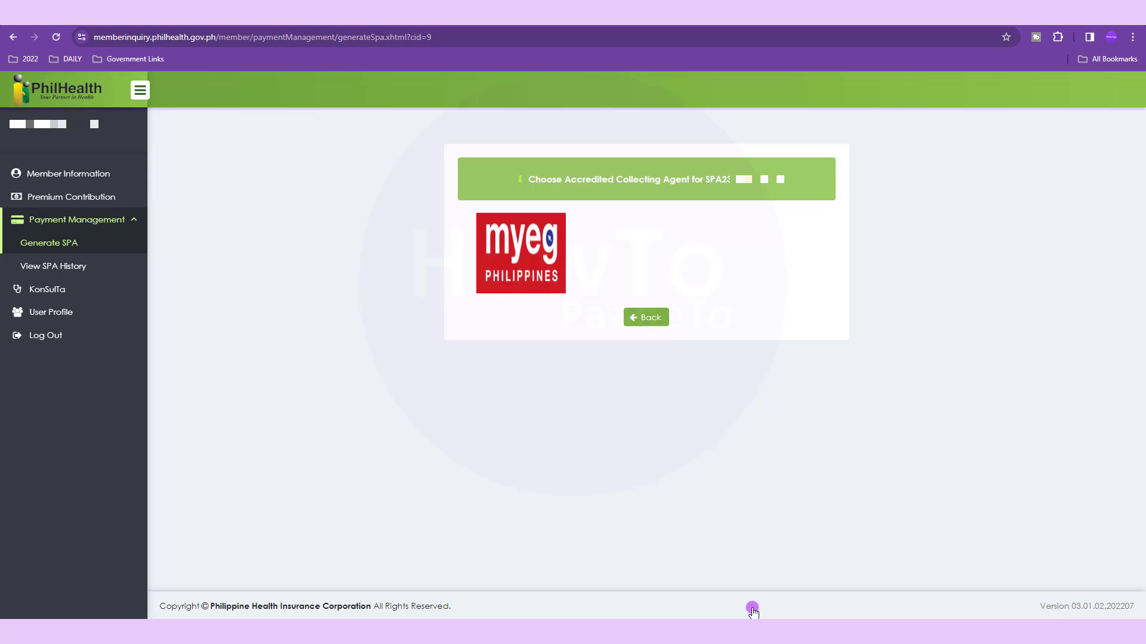
Choose MyEG as the collecting agent and confirm paying through it.
{"action": "left_click", "coordinate": [528, 257]}
{"action": "left_click", "coordinate": [562, 368]}
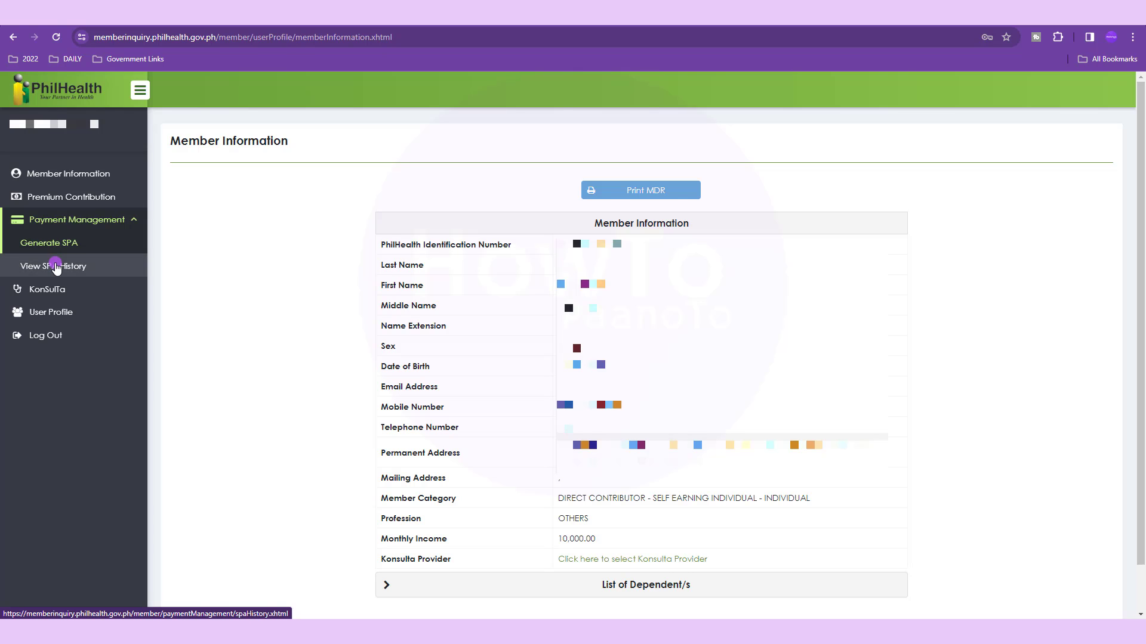
Reopen the unpaid April 2024 SPA from SPA History and pay it through MyEG.
{"action": "left_click", "coordinate": [52, 263]}
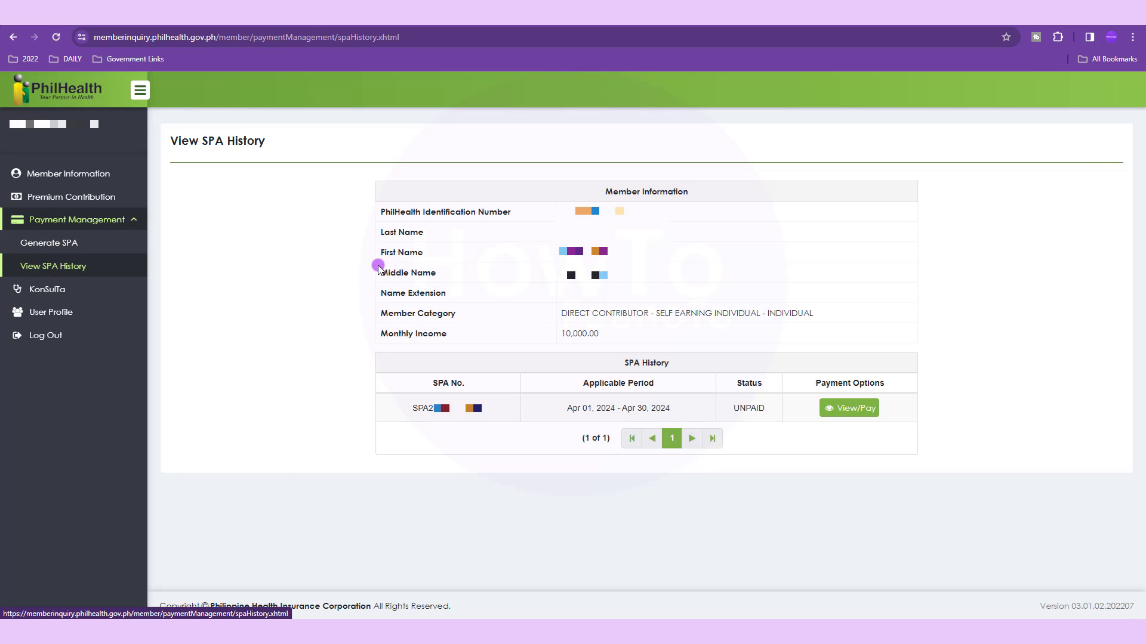
{"action": "left_click", "coordinate": [855, 411]}
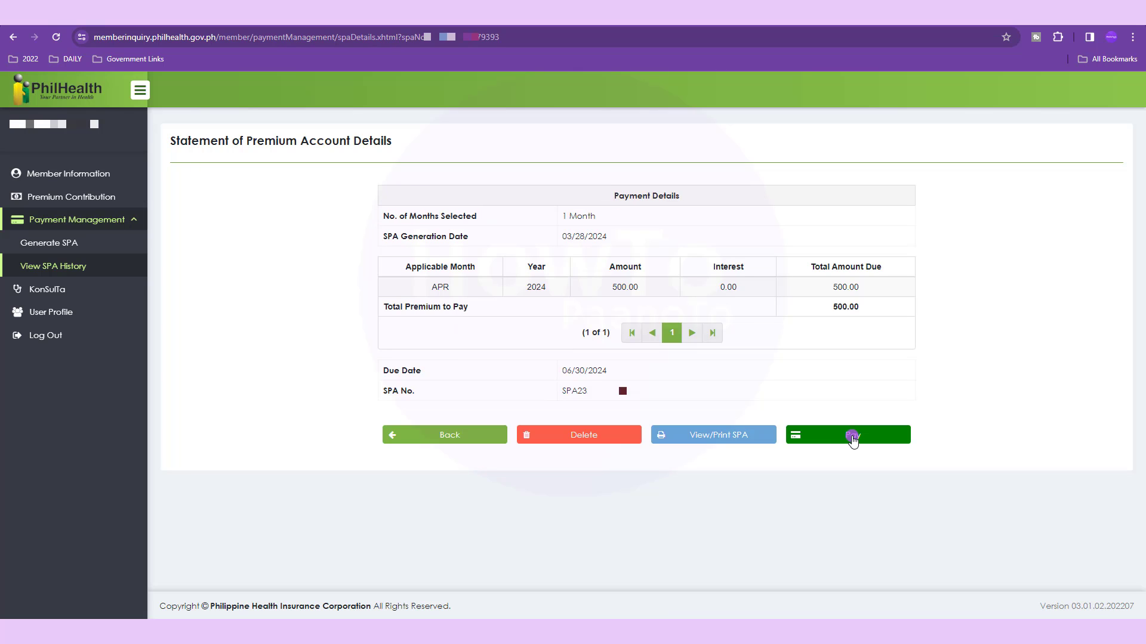
{"action": "left_click", "coordinate": [853, 437]}
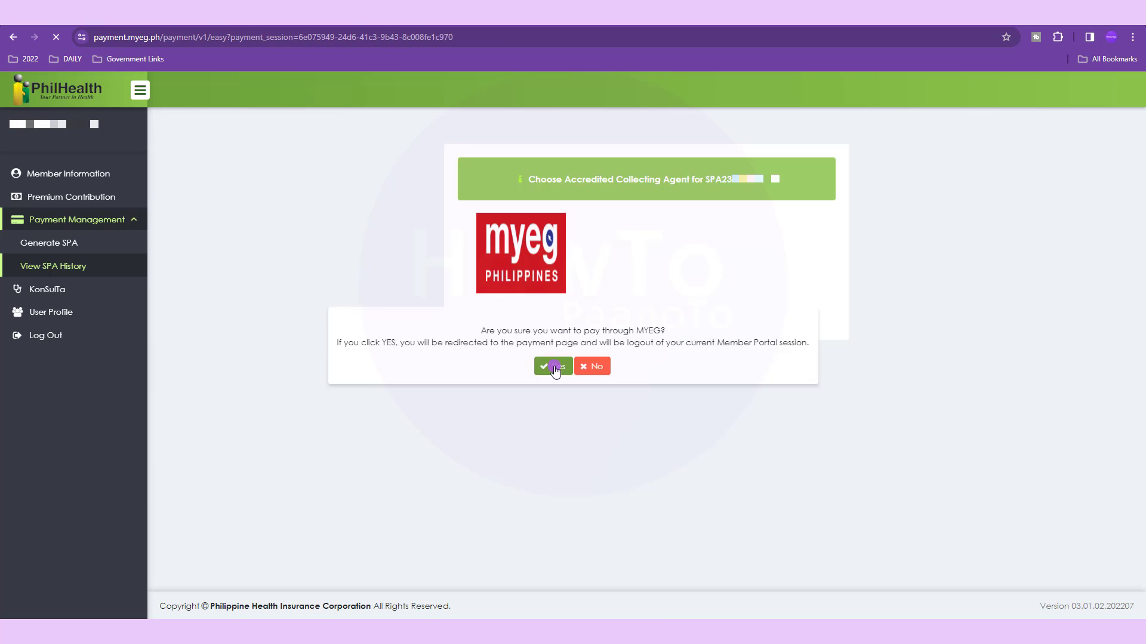
{"action": "left_click", "coordinate": [551, 366]}
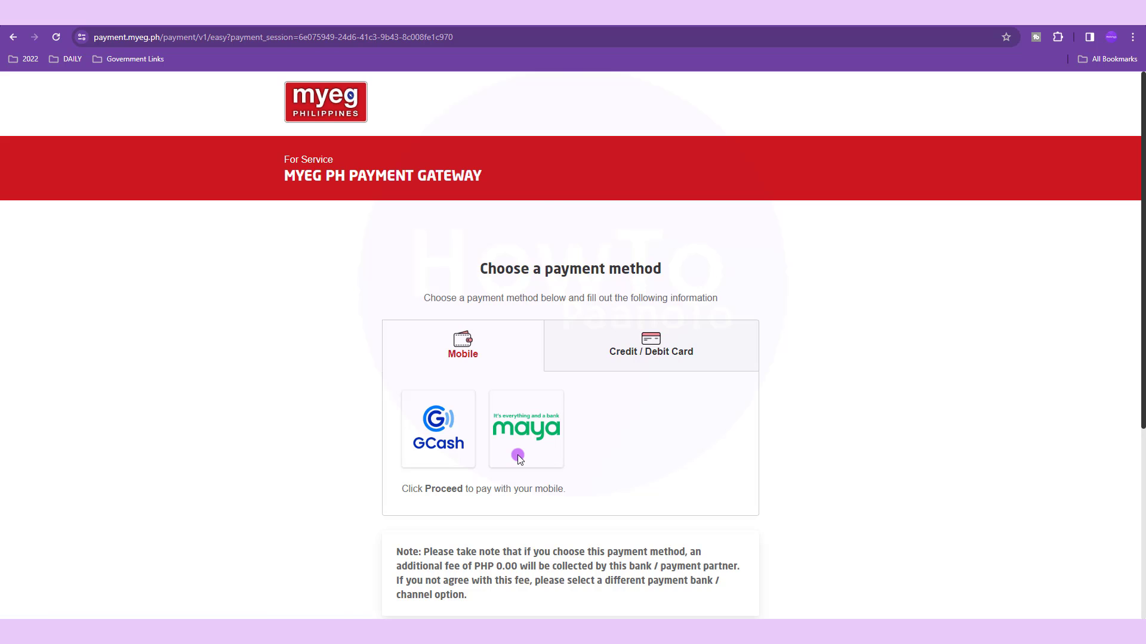
Select GCash under Mobile for the PHP 515.00 payment and confirm proceeding.
{"action": "left_click", "coordinate": [655, 370]}
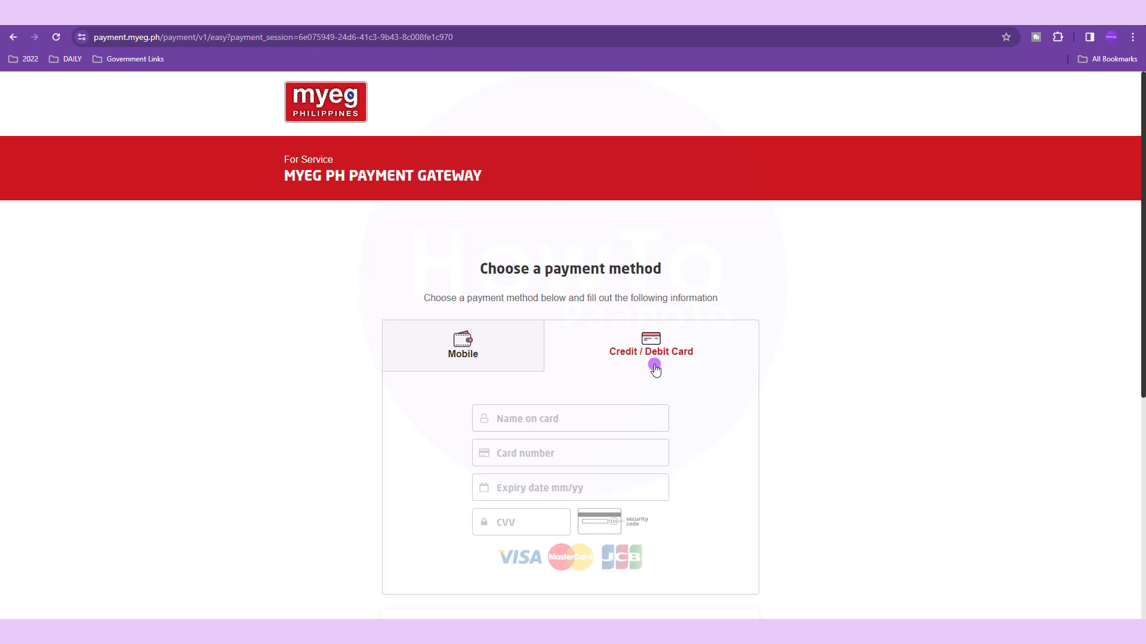
{"action": "left_click", "coordinate": [454, 361]}
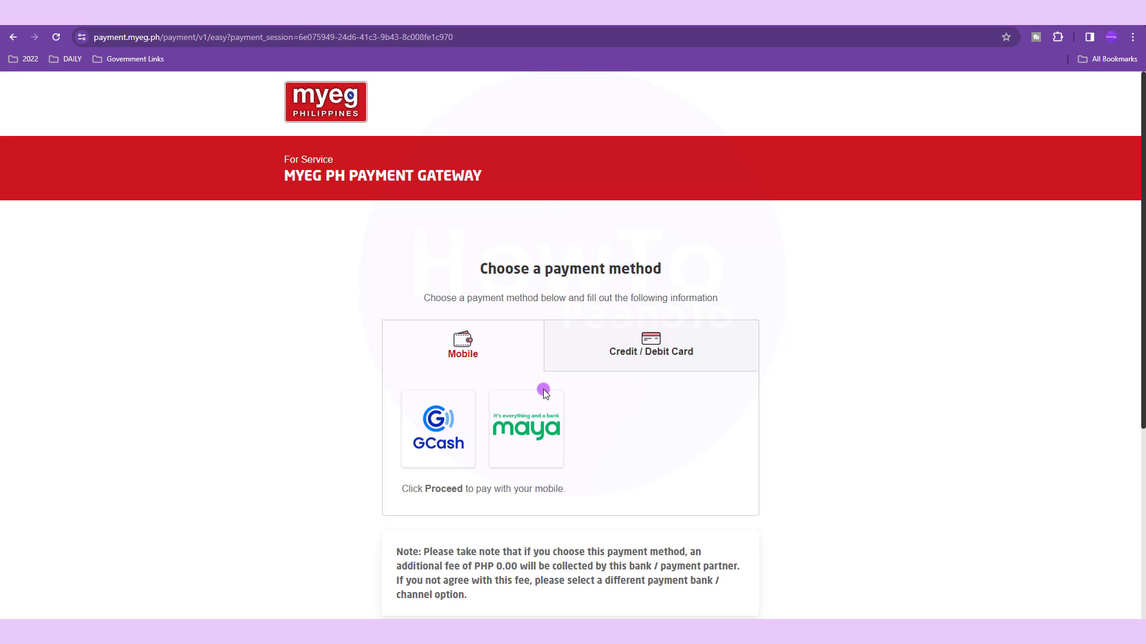
{"action": "left_click", "coordinate": [435, 452]}
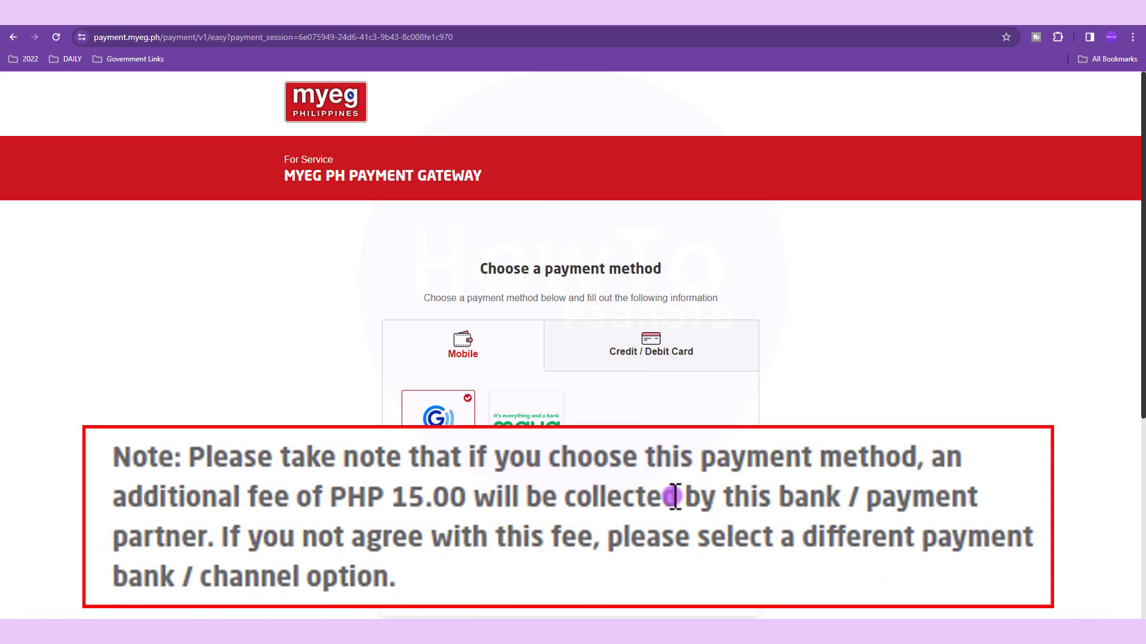
{"action": "scroll", "coordinate": [617, 390], "scroll_direction": "down", "scroll_amount": 5}
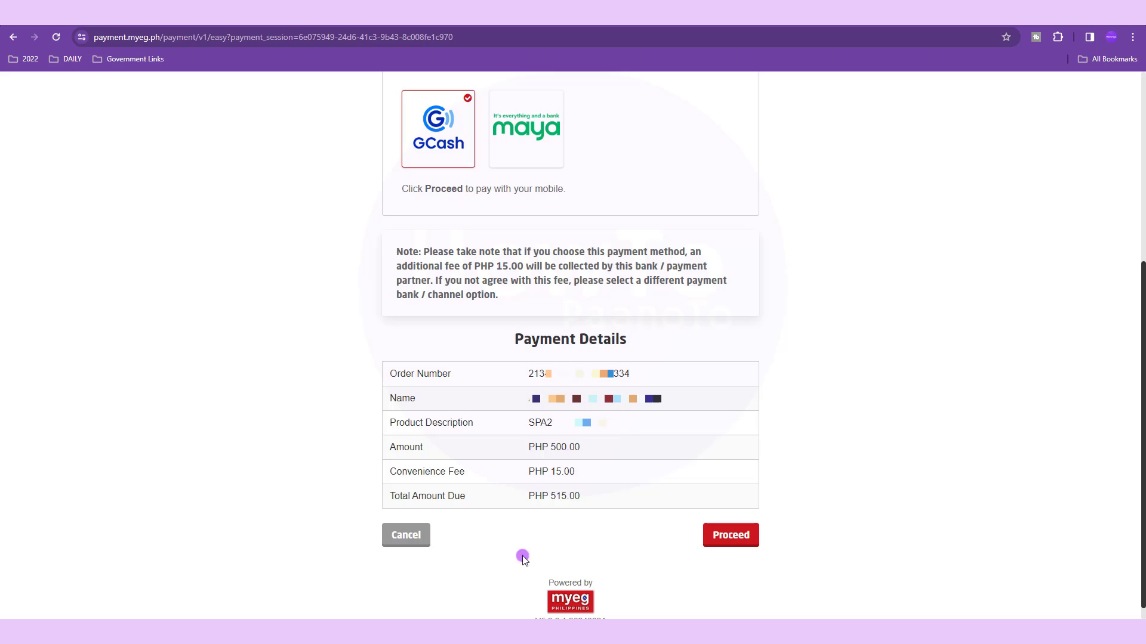
{"action": "left_click", "coordinate": [722, 540]}
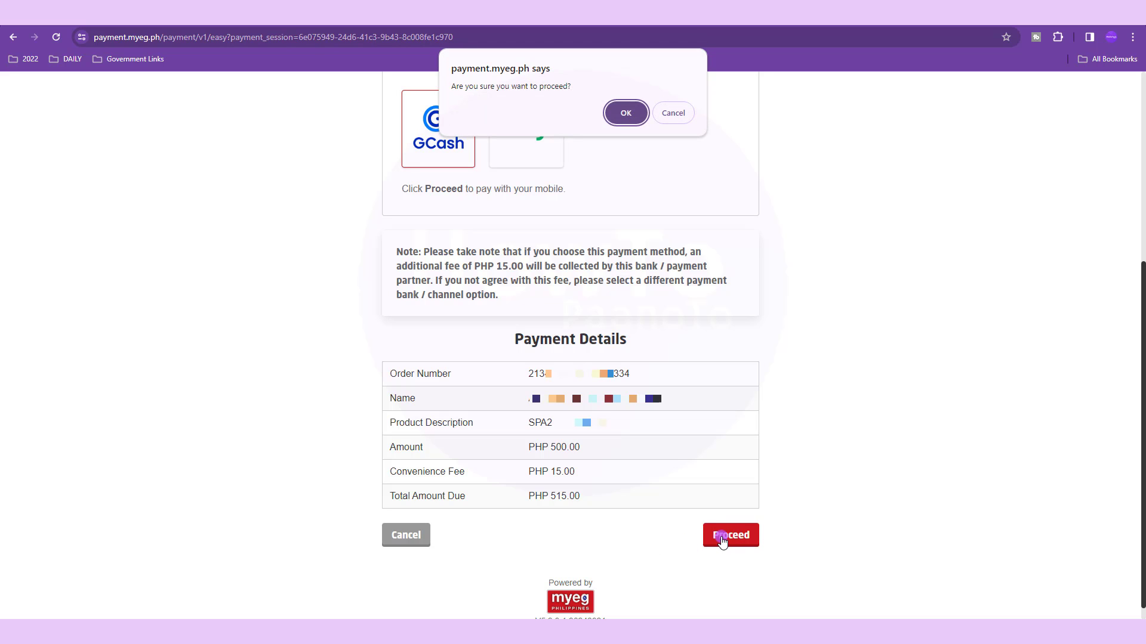
{"action": "left_click", "coordinate": [626, 114]}
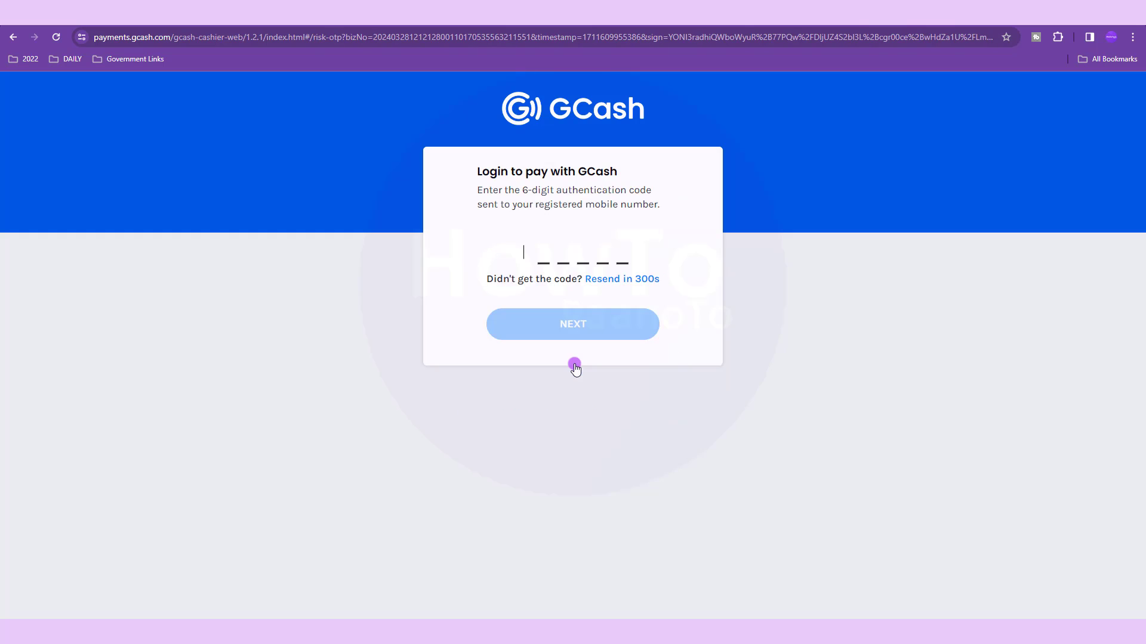
Enter the GCash authentication code and MPIN, then dismiss the incorrect-MPIN alert.
{"action": "left_click", "coordinate": [532, 256]}
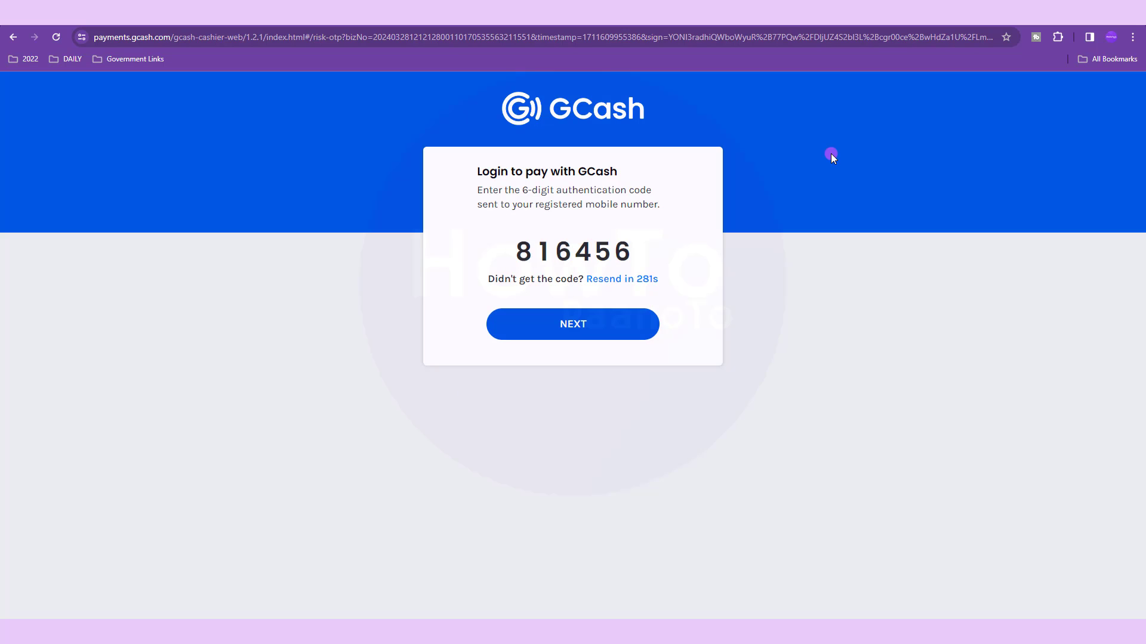
{"action": "left_click", "coordinate": [580, 334]}
{"action": "type", "text": "•••"}
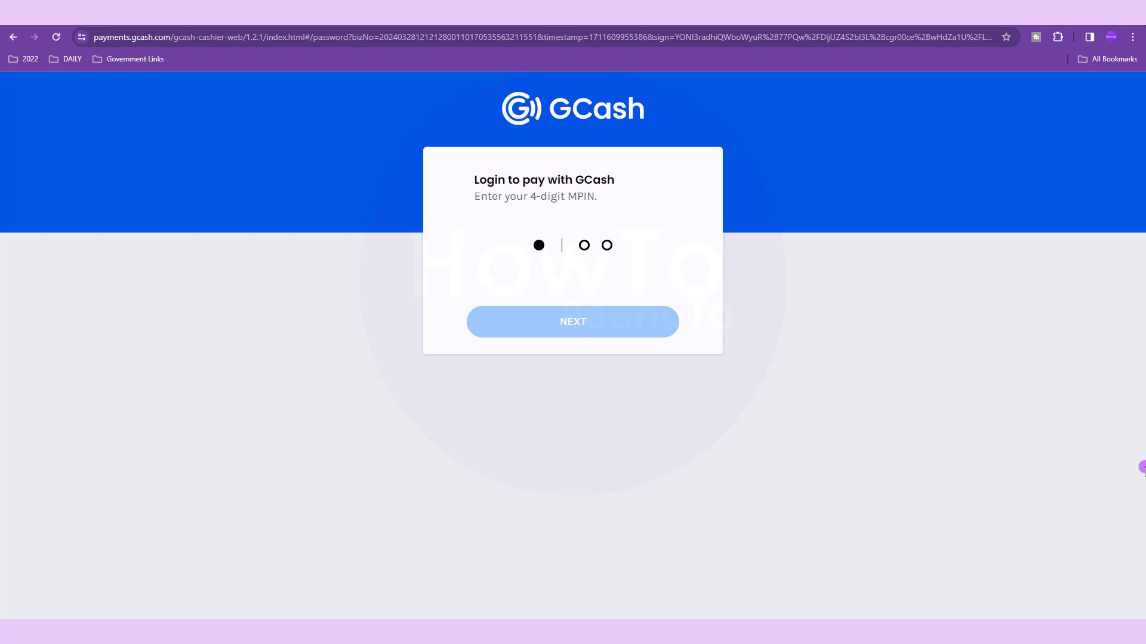
{"action": "type", "text": "•"}
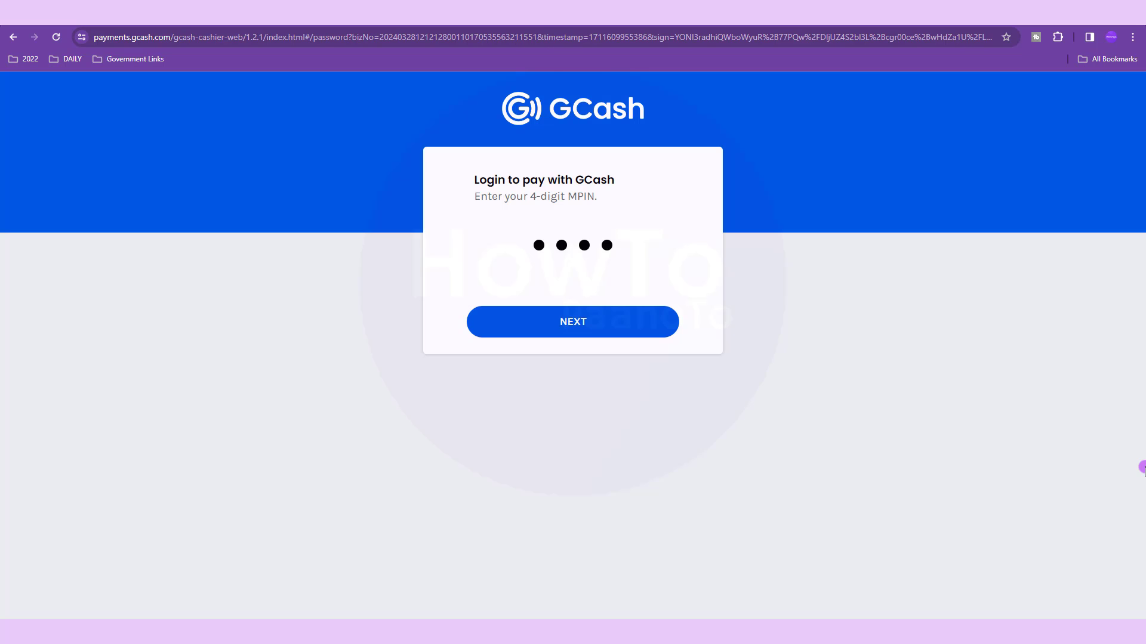
{"action": "left_click", "coordinate": [579, 324]}
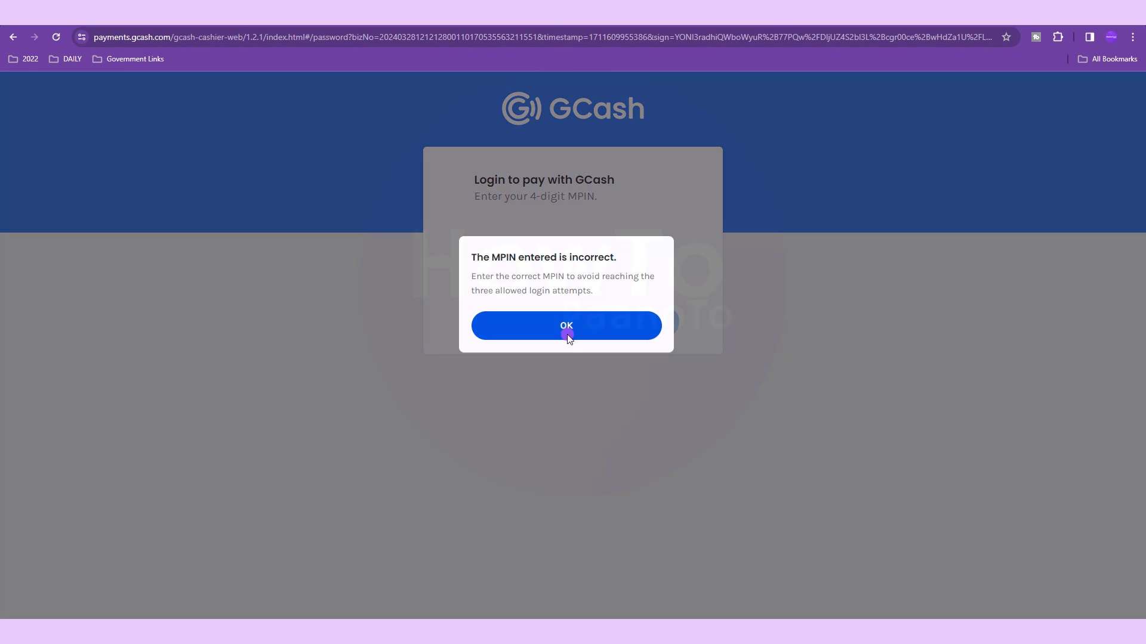
{"action": "left_click", "coordinate": [567, 336]}
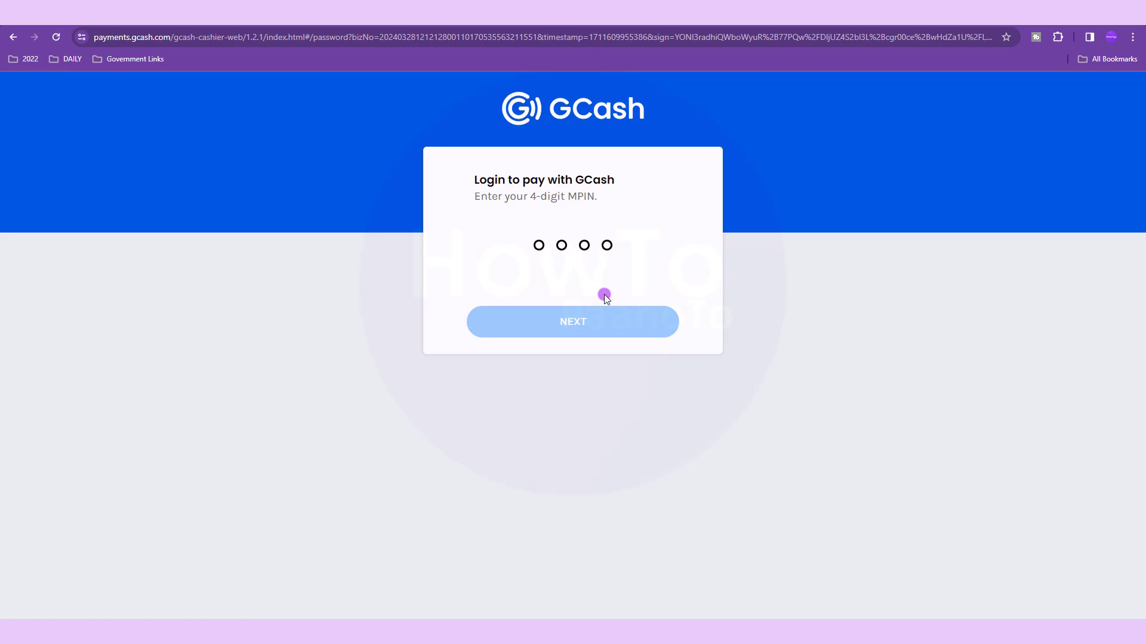
Re-enter the MPIN and pay PHP 515.00 to IPAY MYEG.
{"action": "type", "text": "••••"}
{"action": "left_click", "coordinate": [549, 336]}
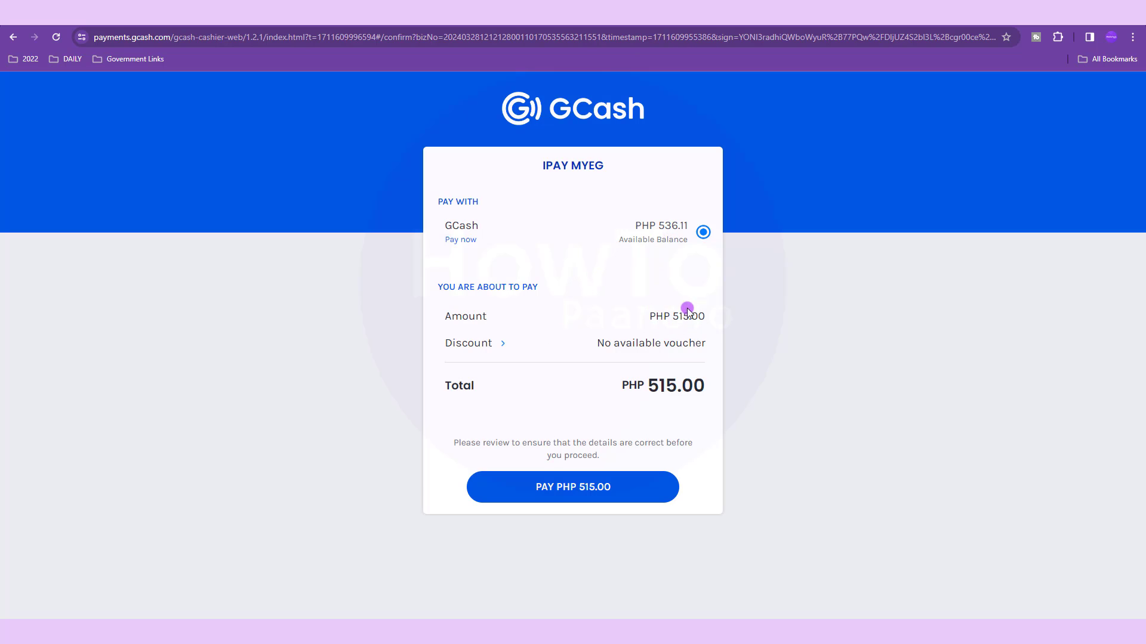
{"action": "left_click", "coordinate": [582, 491]}
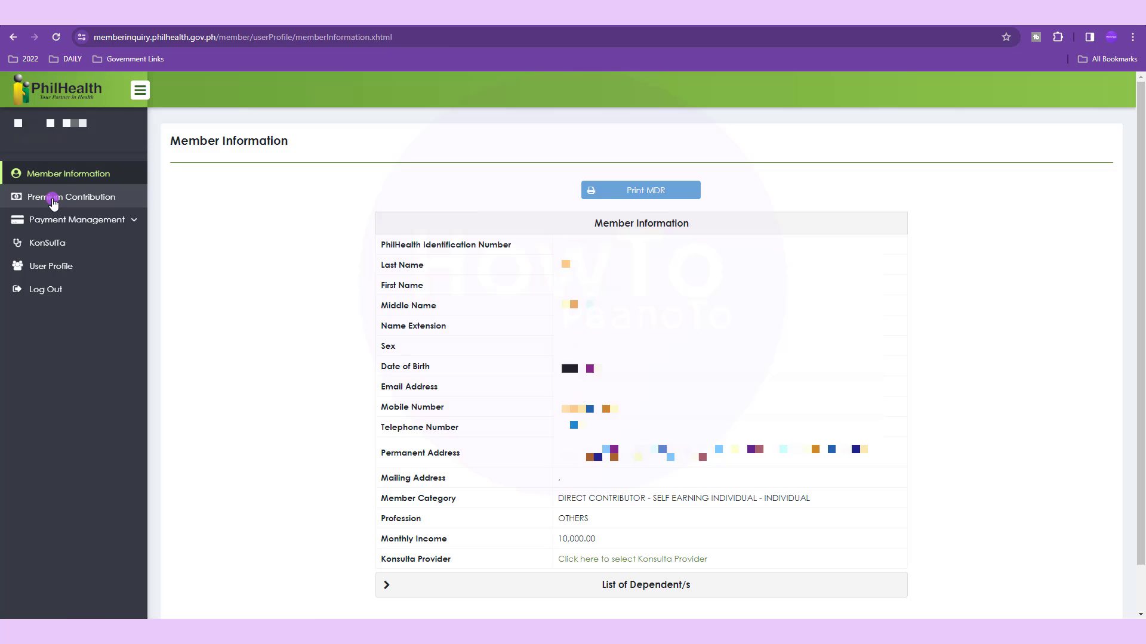
Return to Premium Contribution and sign back in with the CAPTCHA.
{"action": "left_click", "coordinate": [52, 200]}
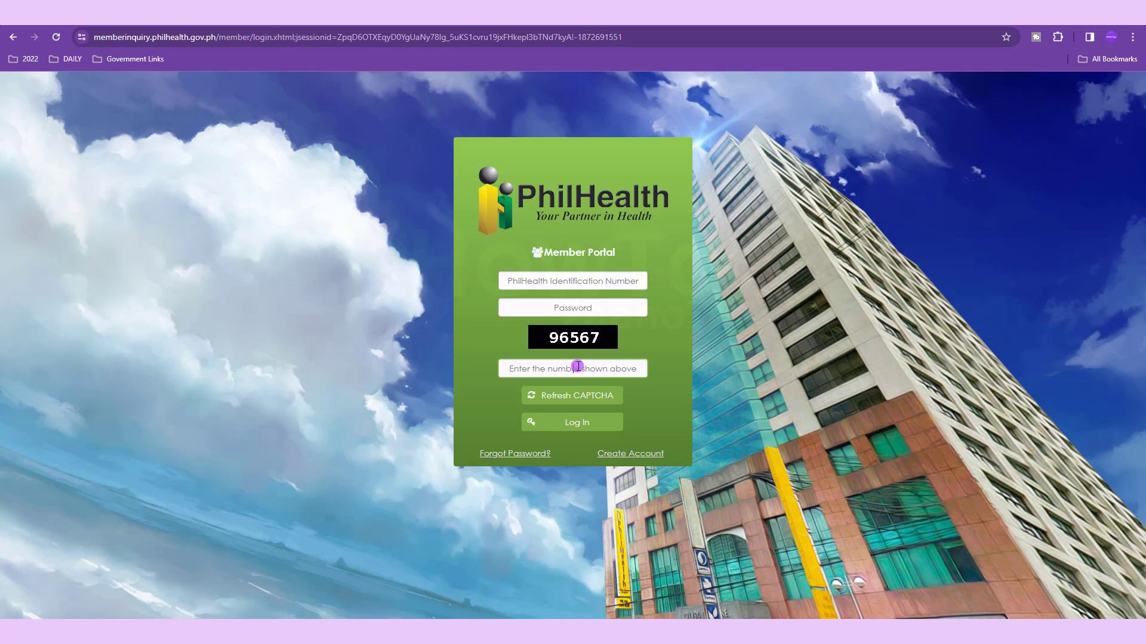
{"action": "left_click", "coordinate": [577, 367]}
{"action": "type", "text": "96567"}
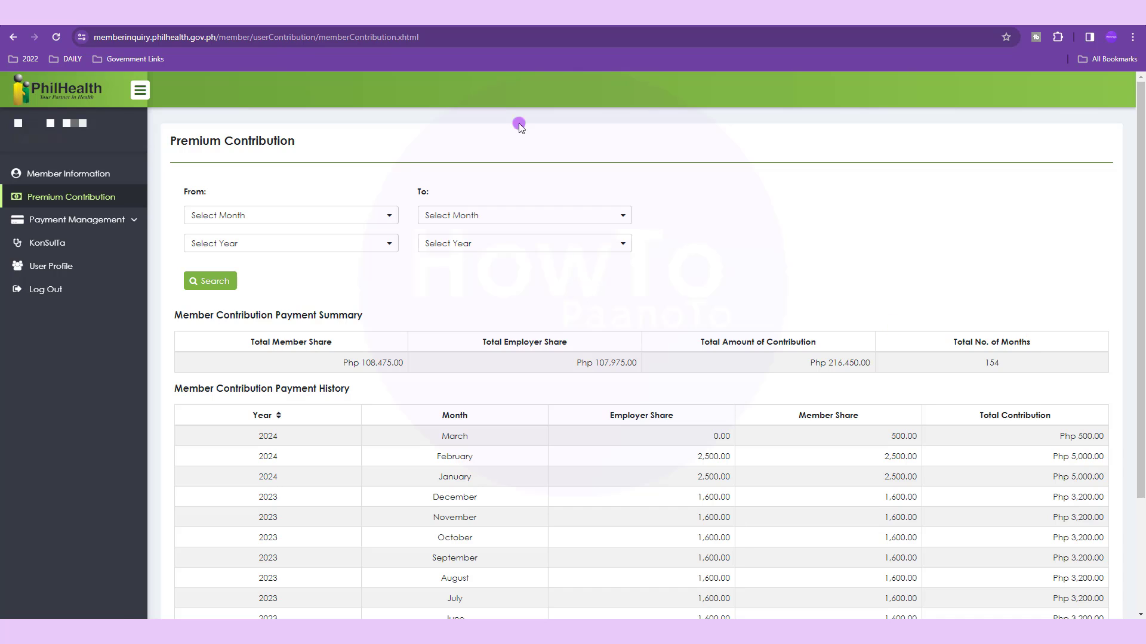
Check the paid April 2024 SPA in SPA History, then try a 36 Months period.
{"action": "left_click", "coordinate": [70, 221]}
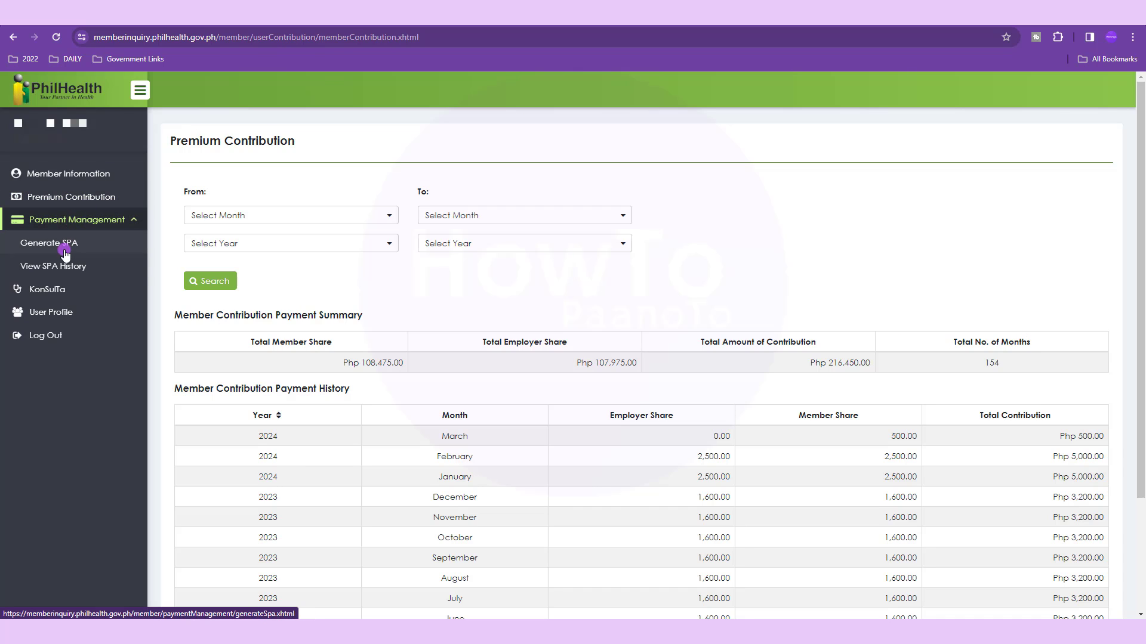
{"action": "left_click", "coordinate": [29, 265]}
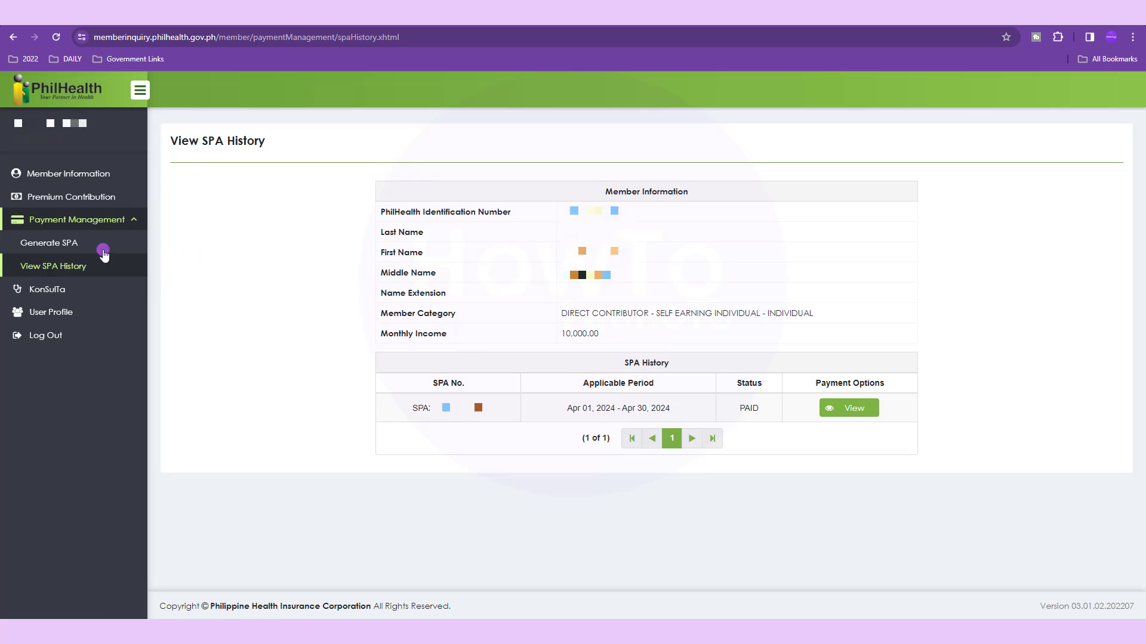
{"action": "left_click", "coordinate": [67, 245]}
{"action": "left_click", "coordinate": [495, 374]}
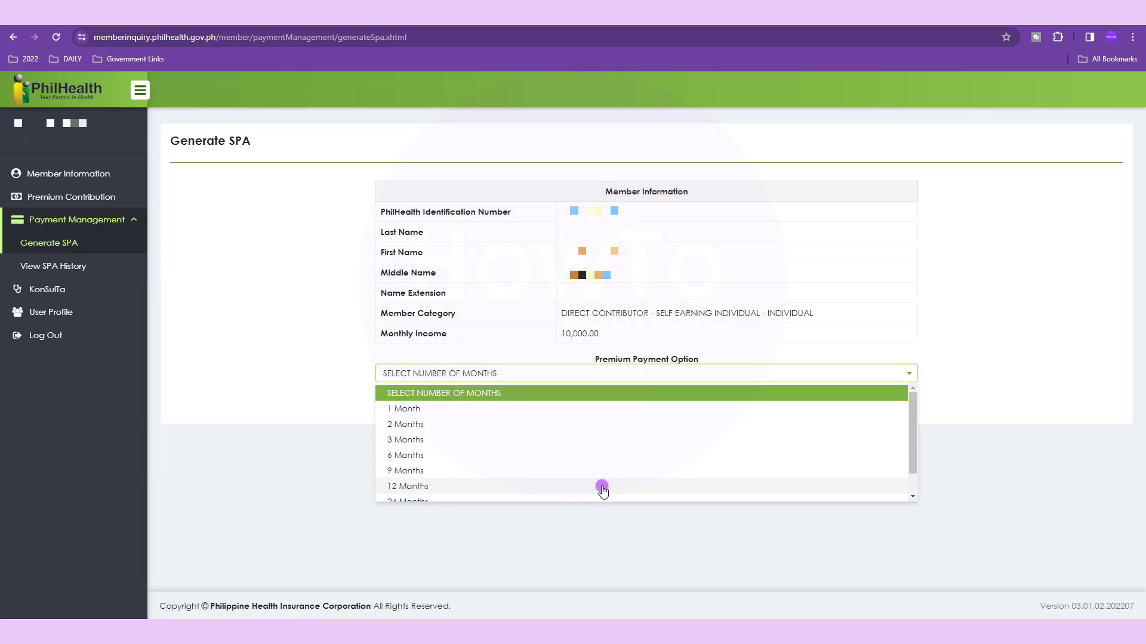
{"action": "scroll", "coordinate": [910, 437], "scroll_direction": "down", "scroll_amount": 1}
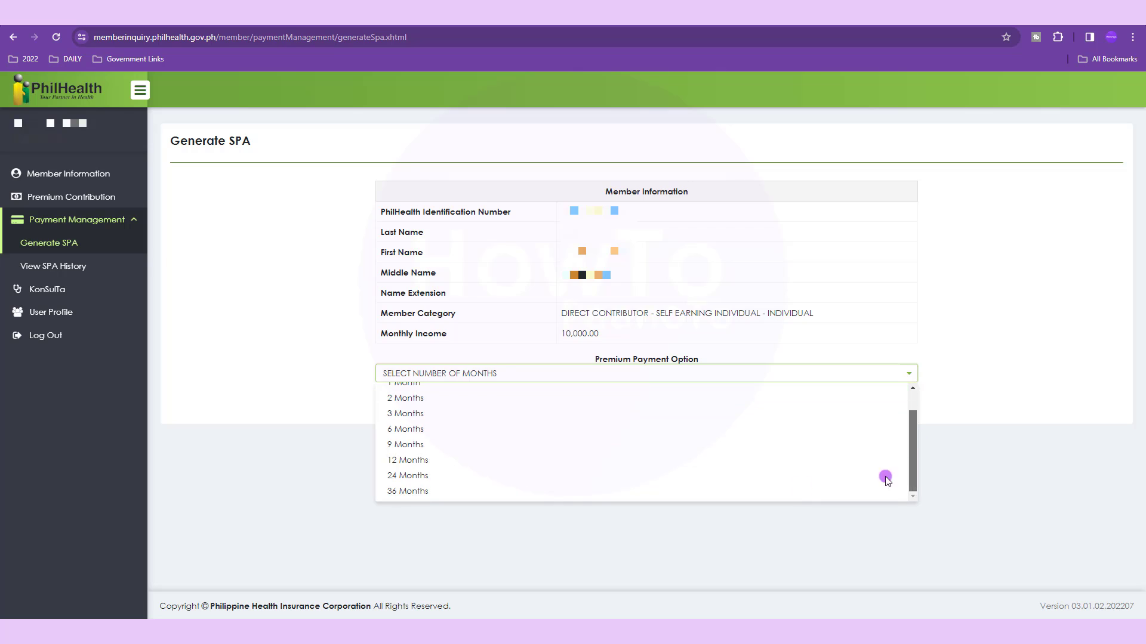
{"action": "left_click", "coordinate": [427, 493]}
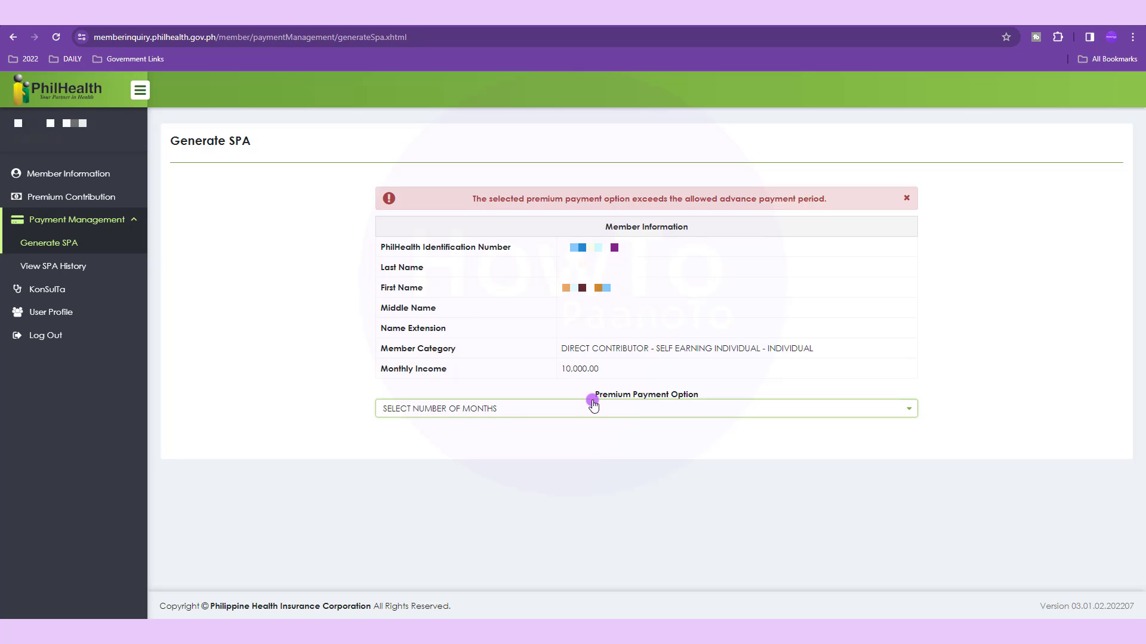
Try 12, 24 and 36 Months periods; 36 exceeds the allowed advance payment.
{"action": "left_click", "coordinate": [468, 408]}
{"action": "left_click", "coordinate": [402, 520]}
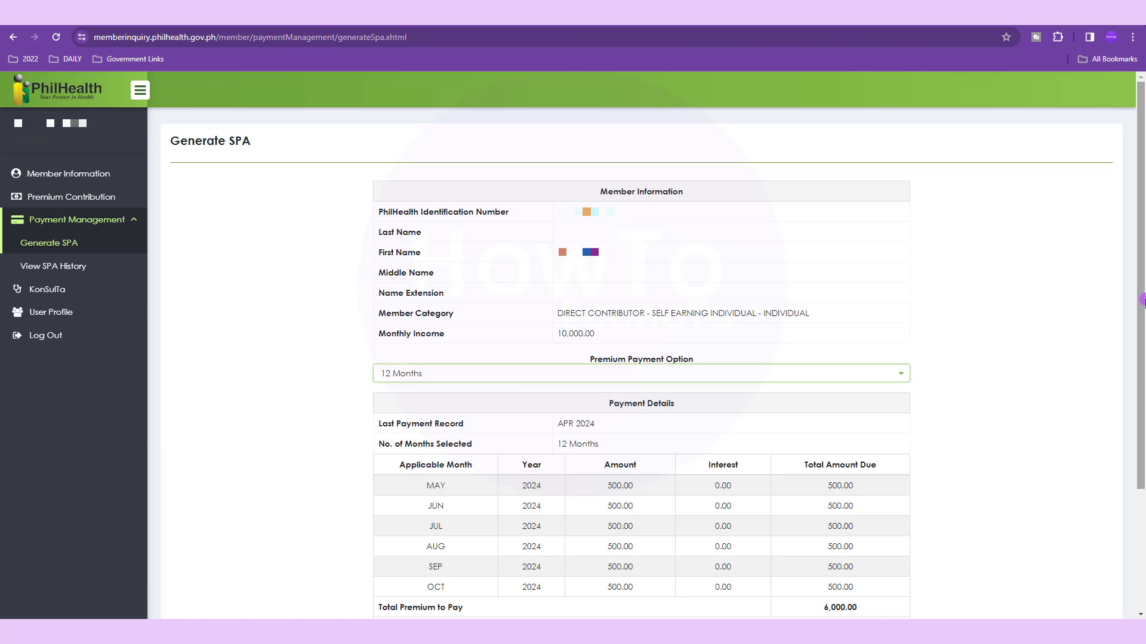
{"action": "scroll", "coordinate": [498, 406], "scroll_direction": "down", "scroll_amount": 3}
{"action": "left_click", "coordinate": [627, 374]}
{"action": "scroll", "coordinate": [898, 302], "scroll_direction": "down", "scroll_amount": 2}
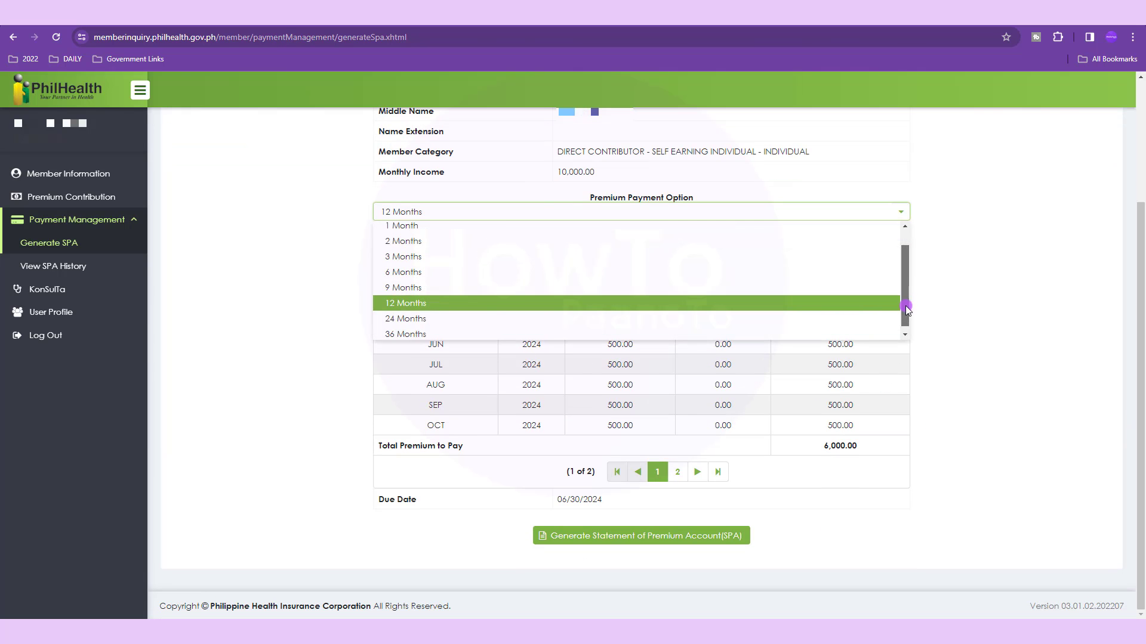
{"action": "left_click", "coordinate": [406, 312]}
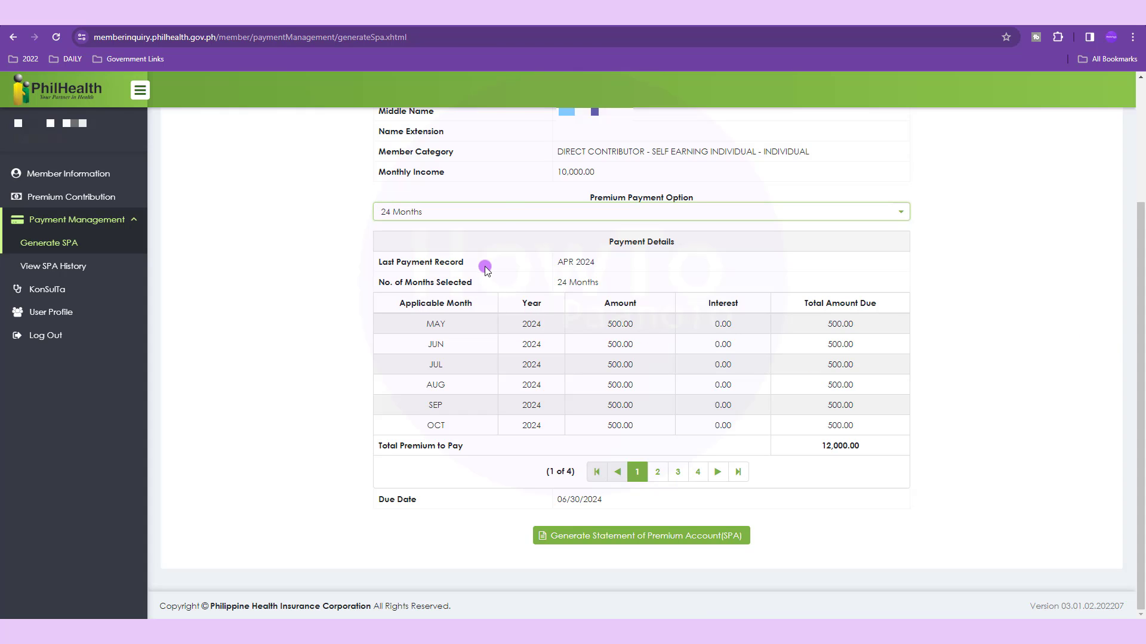
{"action": "left_click", "coordinate": [503, 213]}
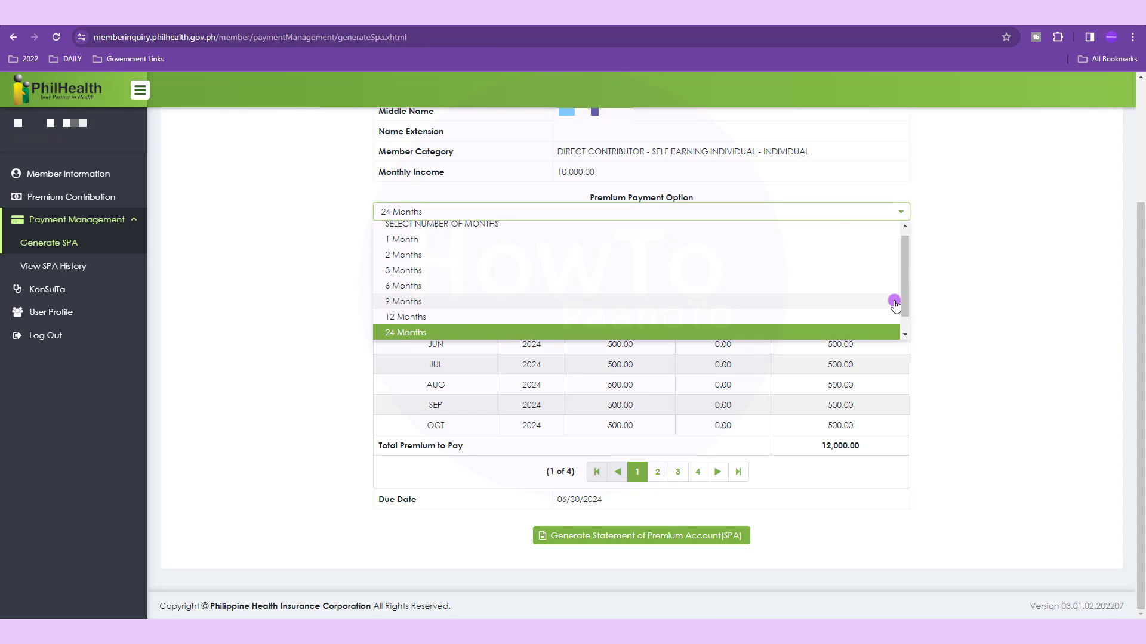
{"action": "scroll", "coordinate": [895, 302], "scroll_direction": "down", "scroll_amount": 2}
{"action": "left_click", "coordinate": [439, 330]}
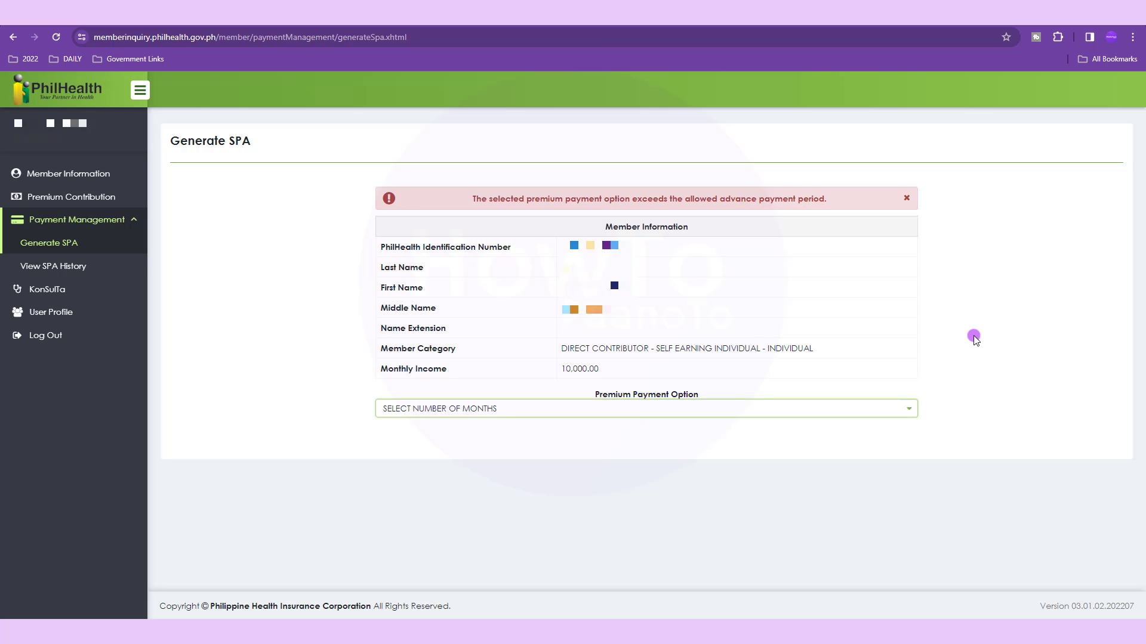
Choose the 3 Months premium payment option to preview the 1,500.00 total, then return to Premium Contribution history.
{"action": "left_click", "coordinate": [636, 376]}
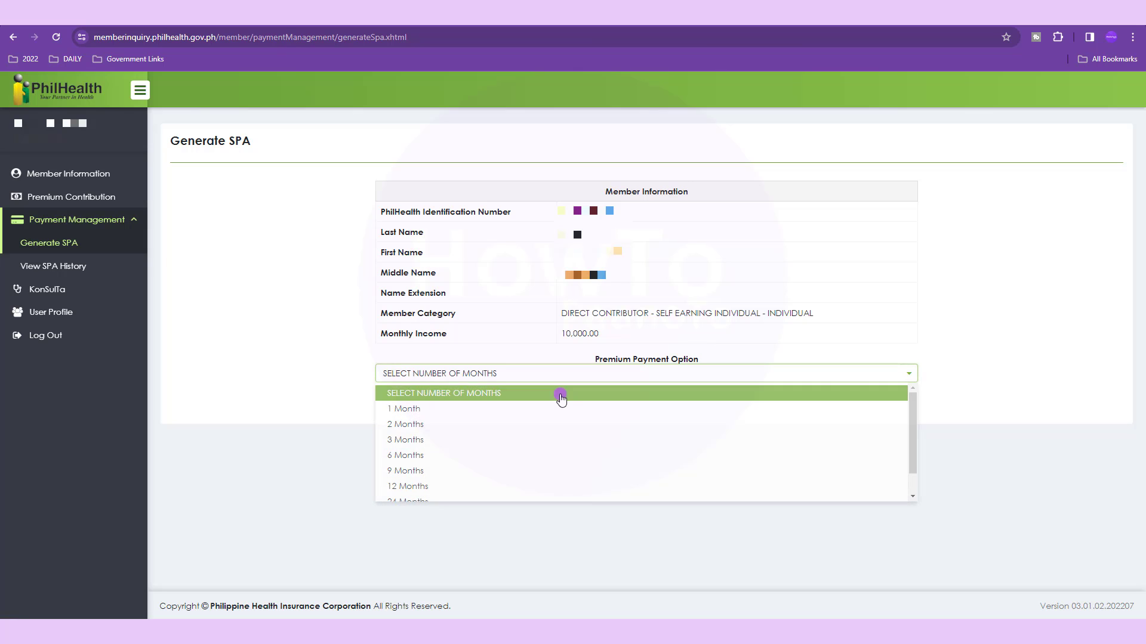
{"action": "left_click", "coordinate": [432, 440]}
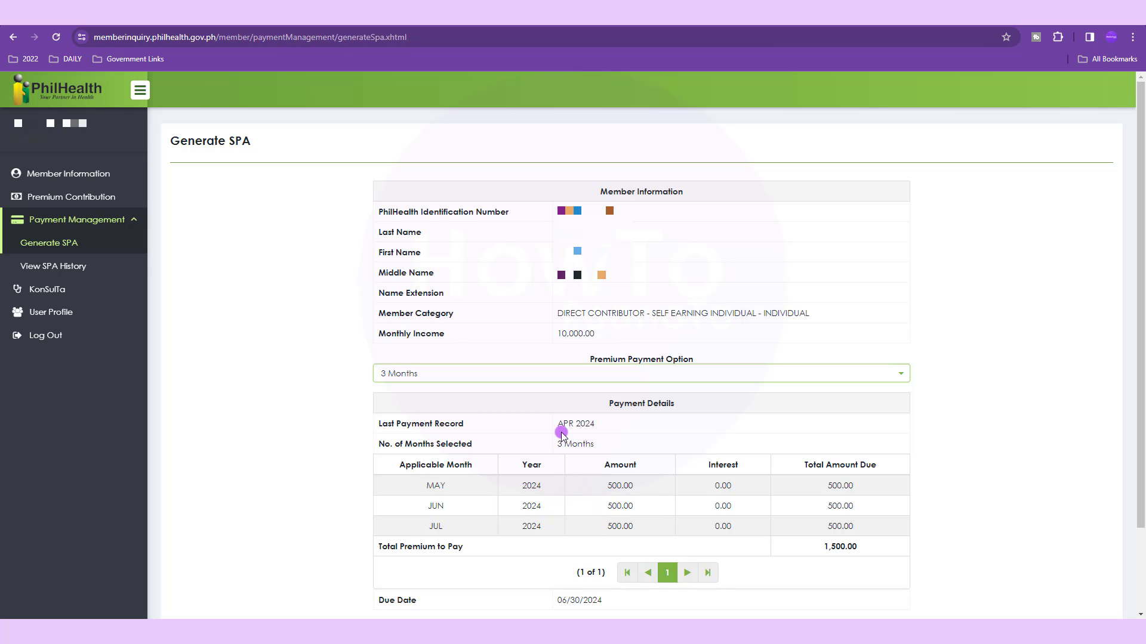
{"action": "left_click", "coordinate": [51, 197]}
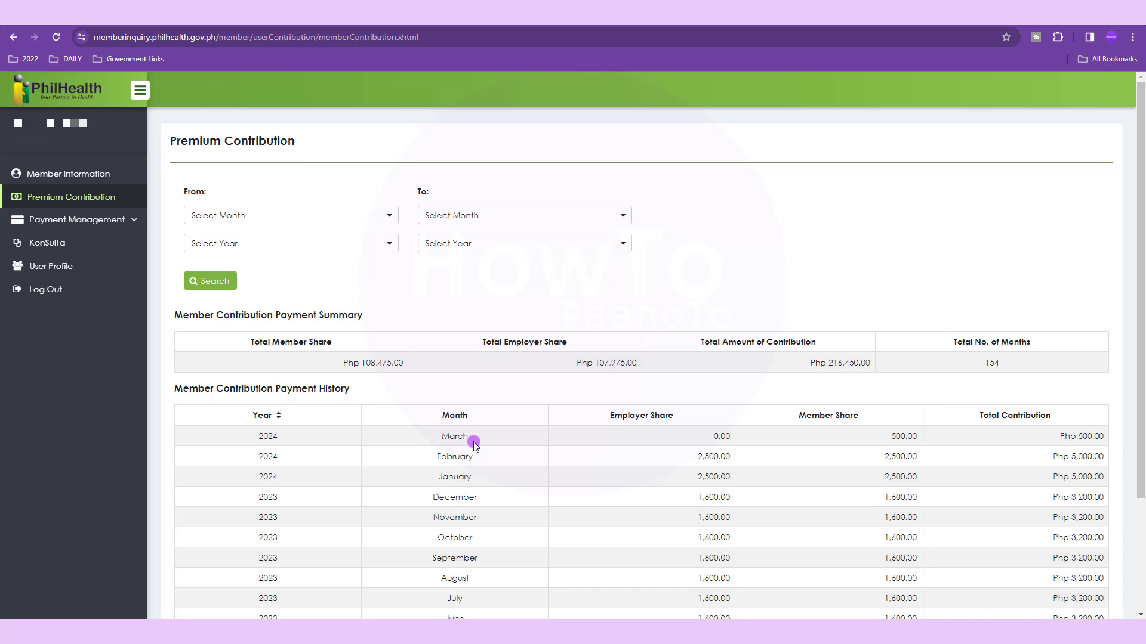
Generate an SPA with the 1 Month option: May 2024, 500.00, due 06/30/2024.
{"action": "left_click", "coordinate": [109, 227]}
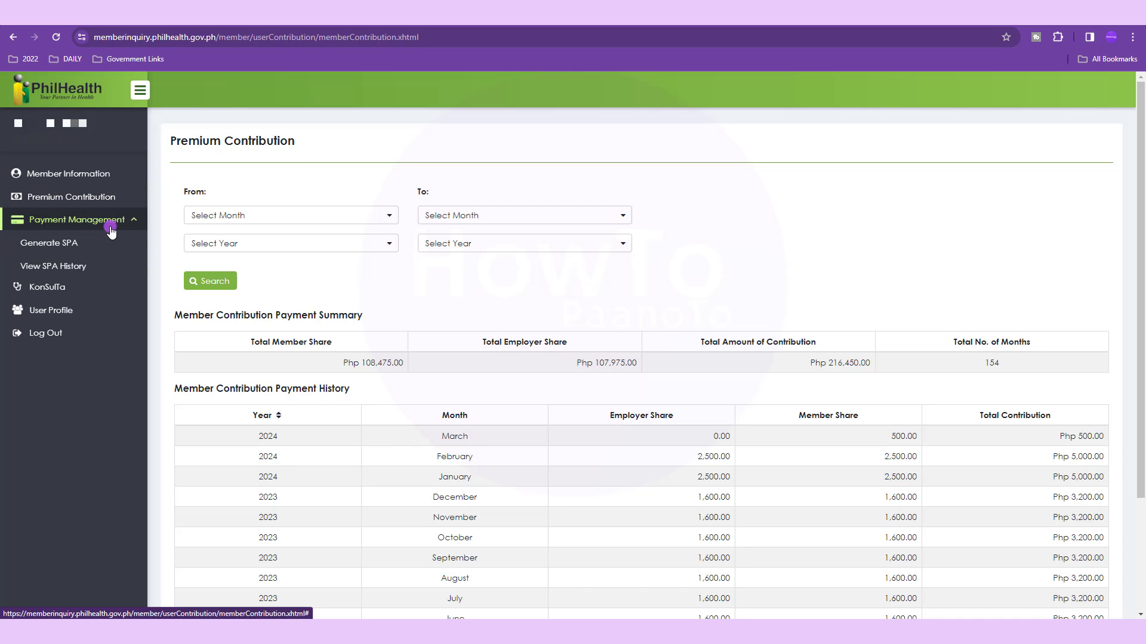
{"action": "left_click", "coordinate": [76, 244]}
{"action": "left_click", "coordinate": [540, 375]}
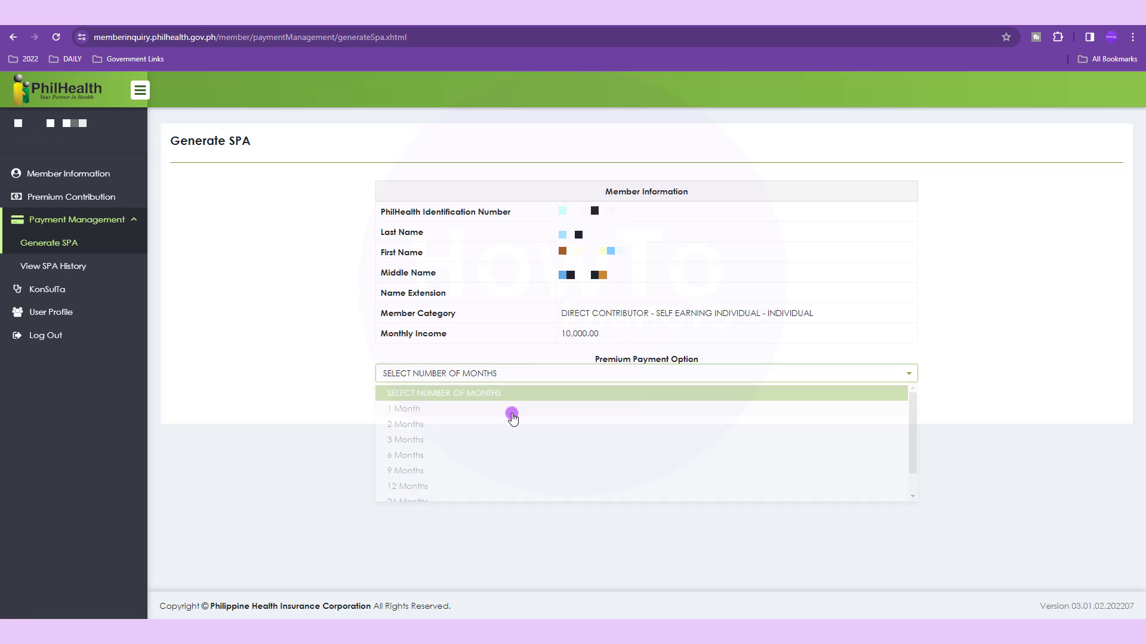
{"action": "left_click", "coordinate": [512, 411]}
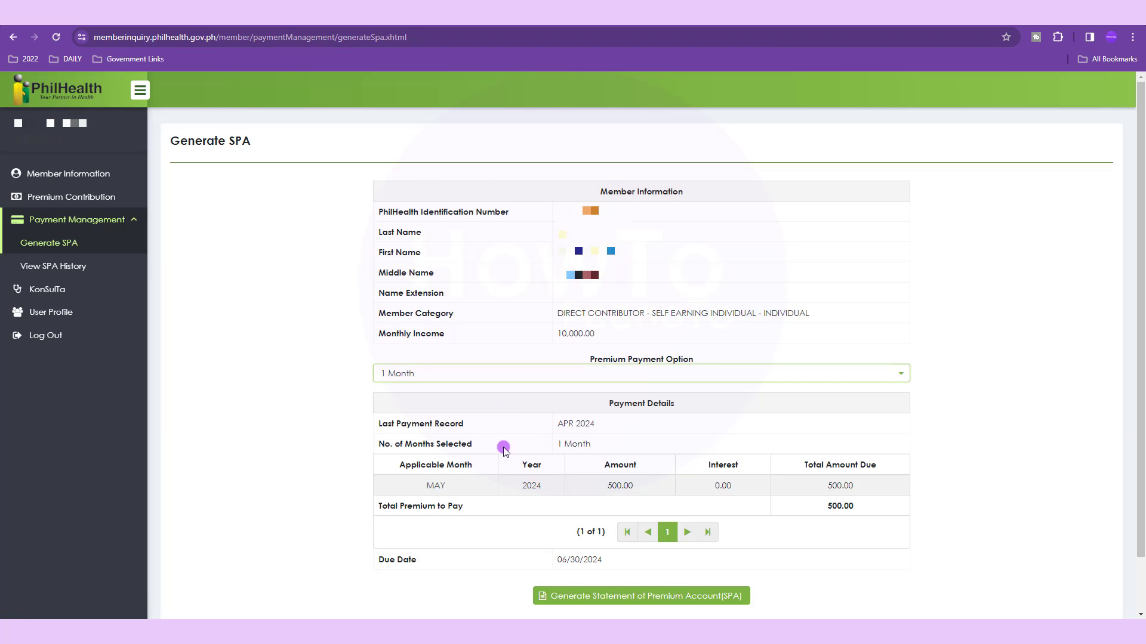